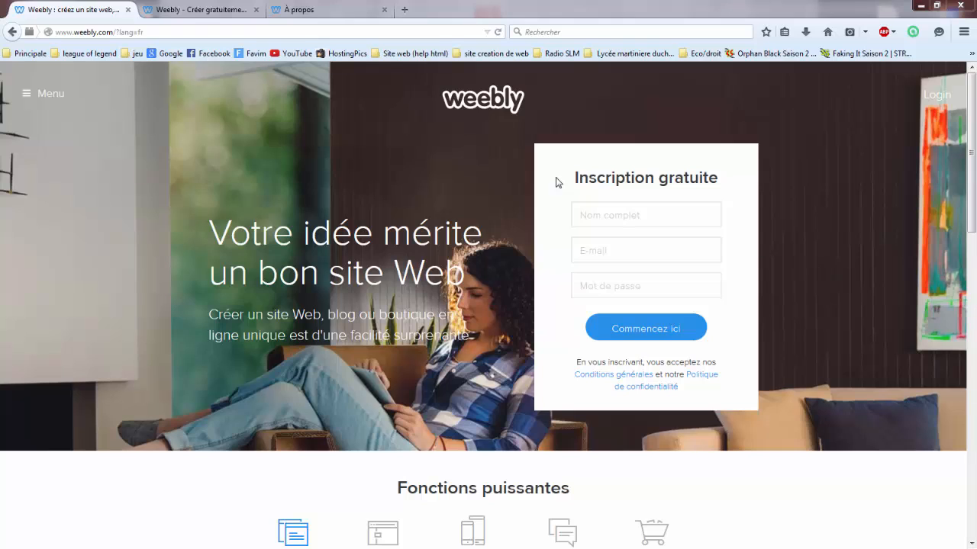
Step: Look over the full name, e-mail and password fields of the free sign-up form
left_click(610, 210)
left_click(618, 246)
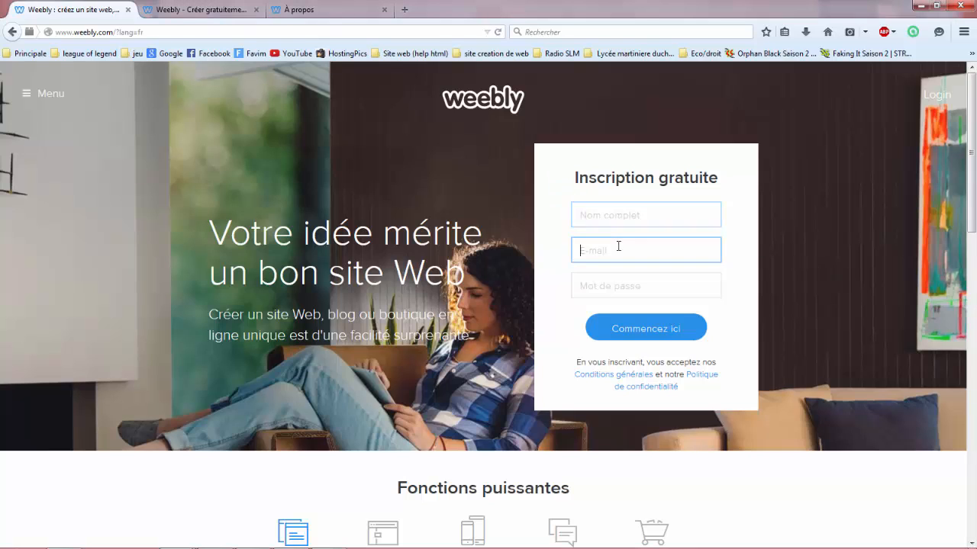
left_click(624, 284)
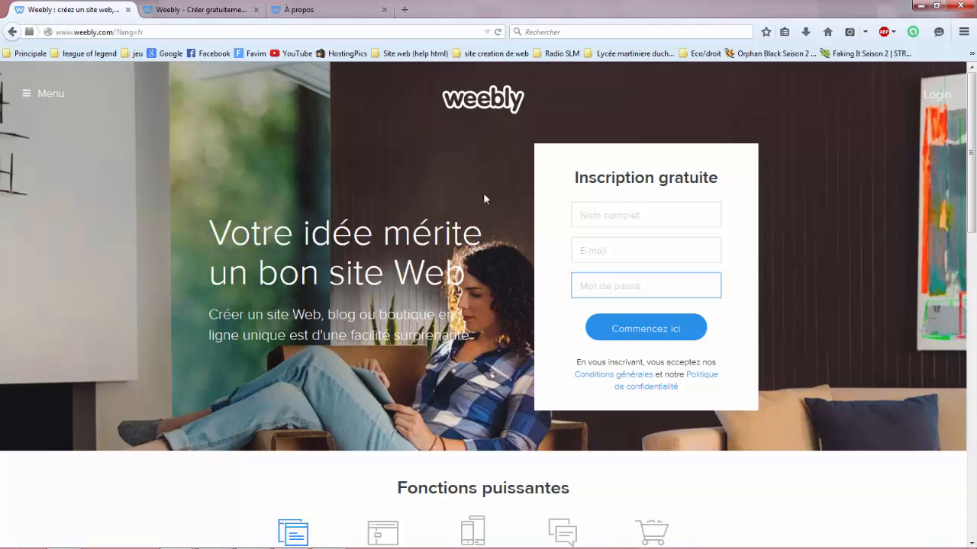
Step: View the visitor statistics of the Aide site from the account's site list, and return to the list
left_click(221, 10)
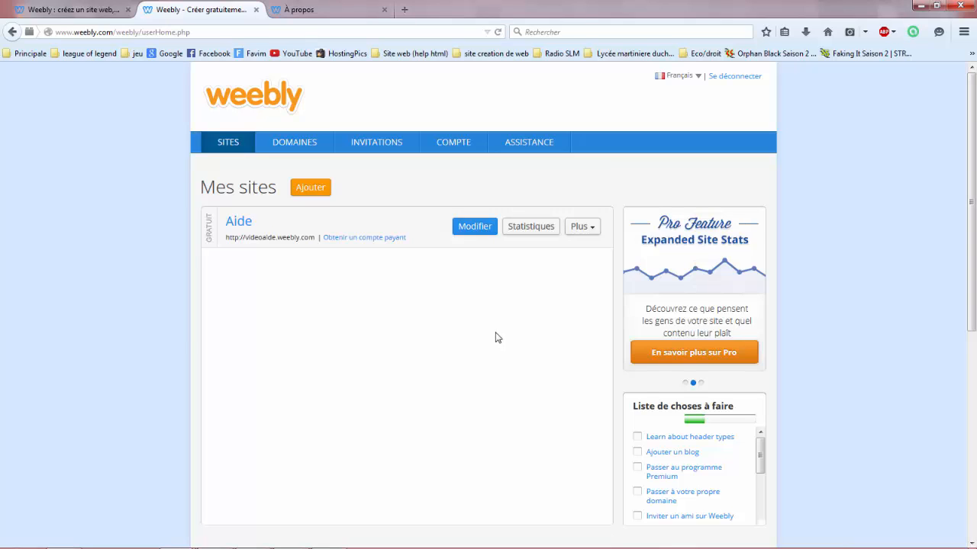
left_click(528, 232)
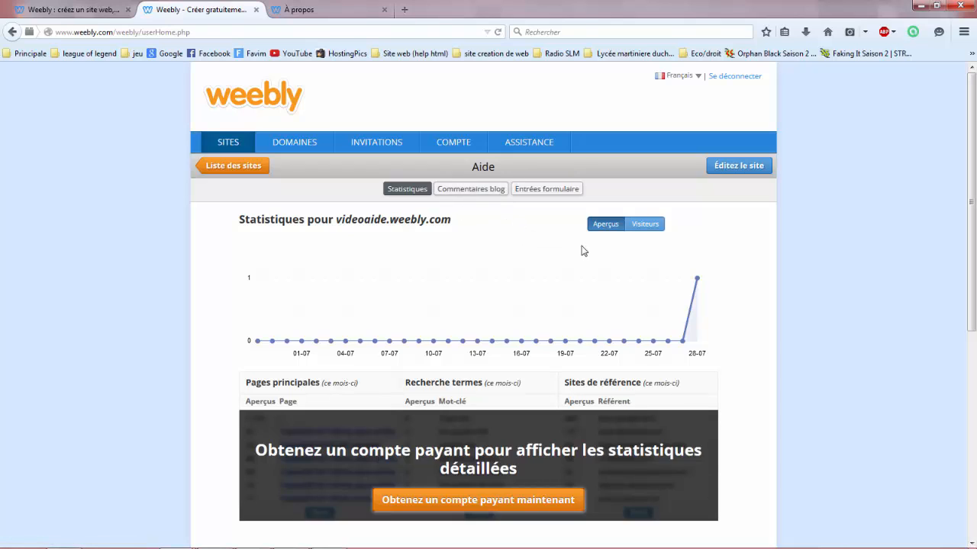
left_click(647, 231)
mouse_move(693, 288)
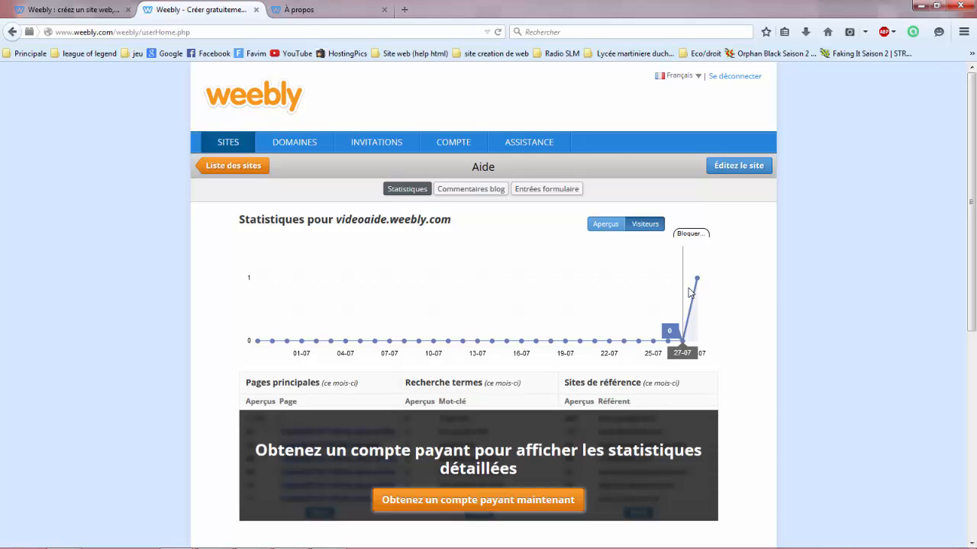
left_click(242, 170)
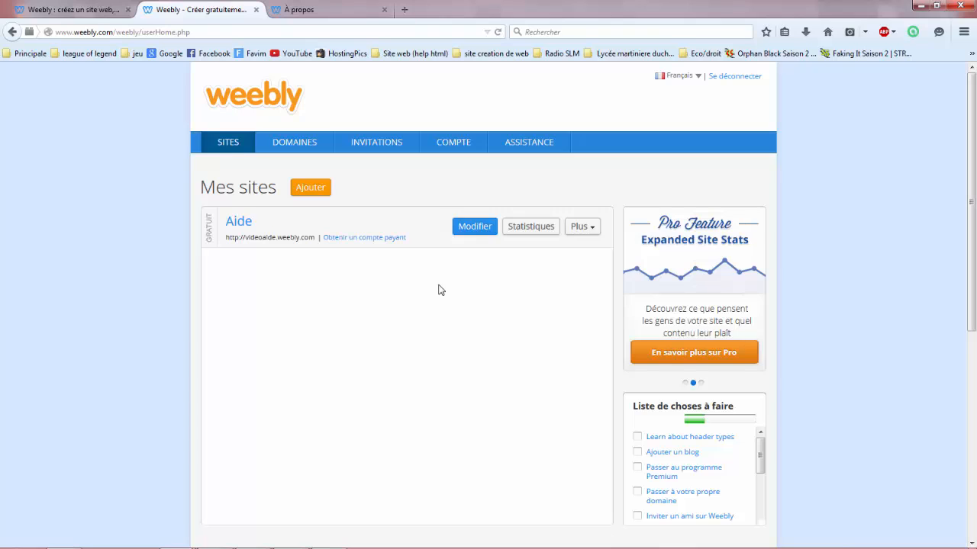
Step: Open the Aide site for editing and add a title element reading "aide" below the home page header
left_click(476, 240)
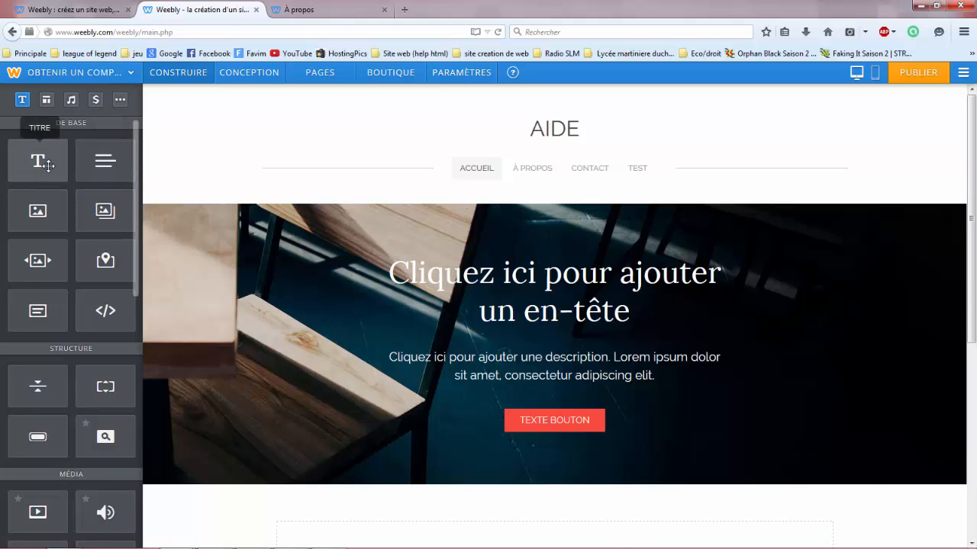
left_click_drag(36, 165, 568, 192)
left_click_drag(517, 283, 519, 283)
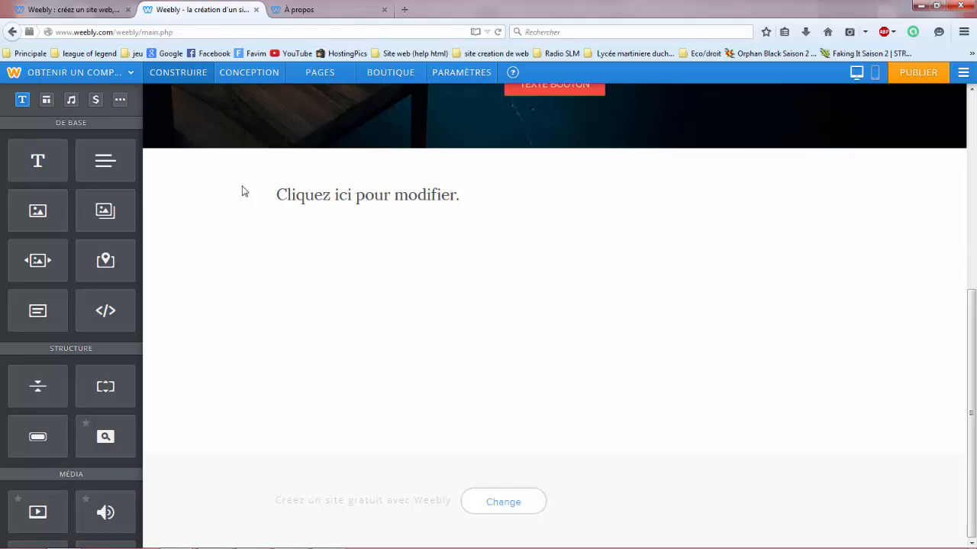
left_click(356, 195)
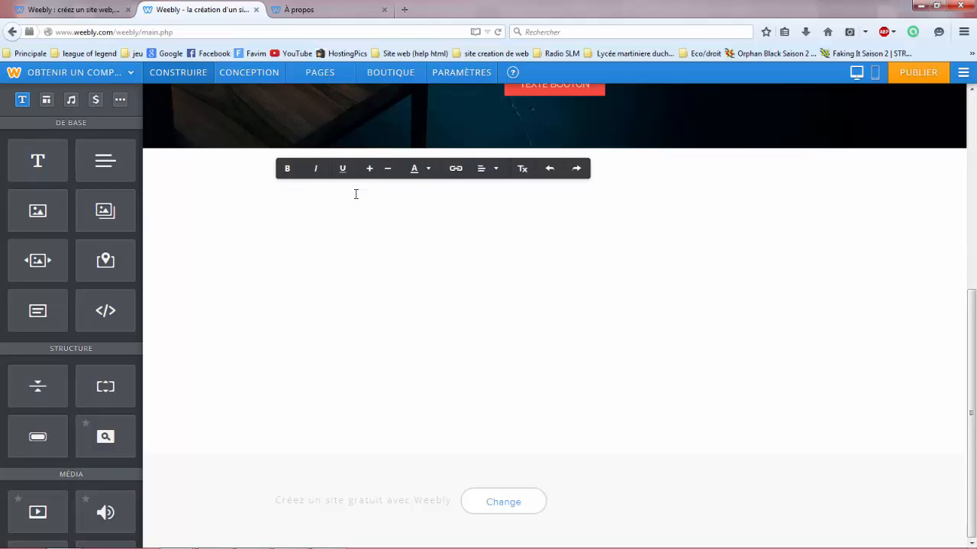
type("aide")
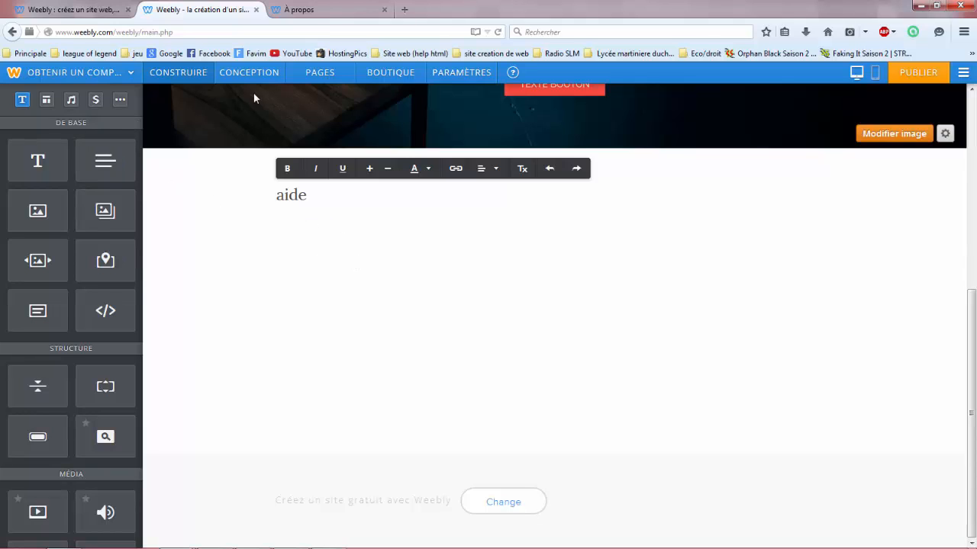
Step: Examine the available themes and the list of customizable font elements in the site's design options
left_click(255, 71)
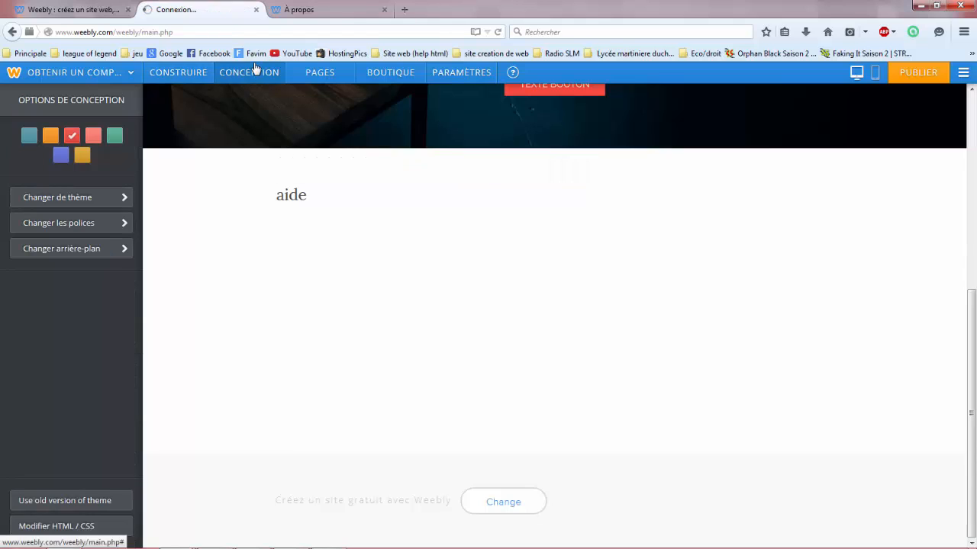
left_click(120, 197)
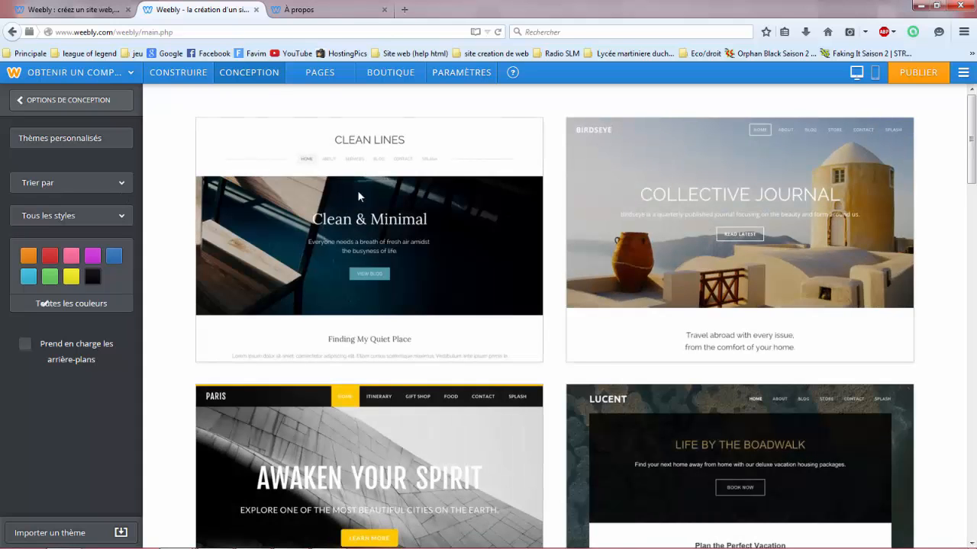
mouse_move(397, 195)
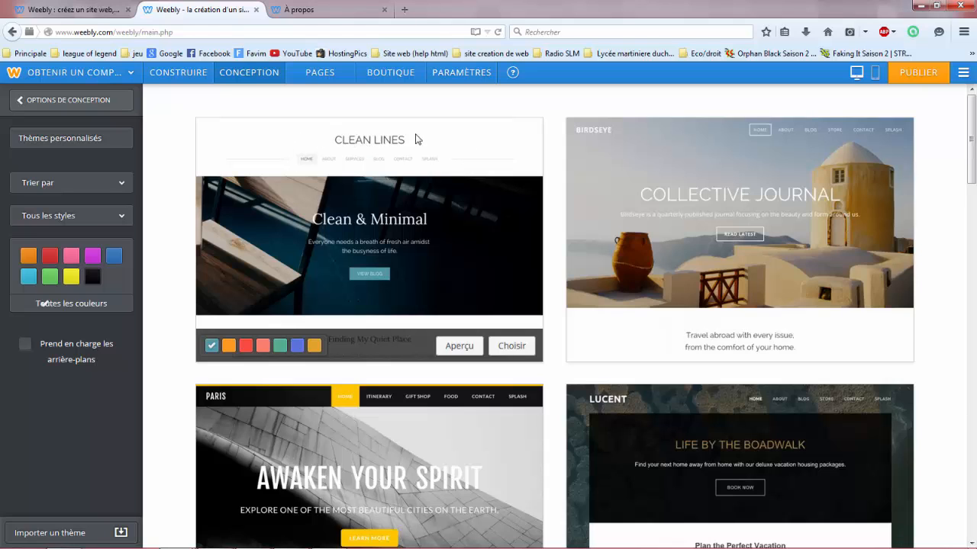
mouse_move(586, 132)
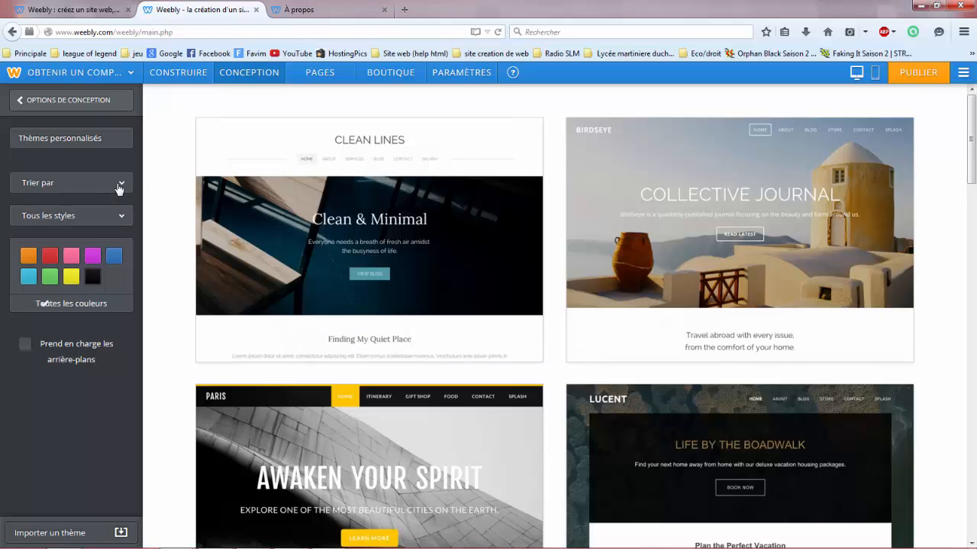
left_click(57, 103)
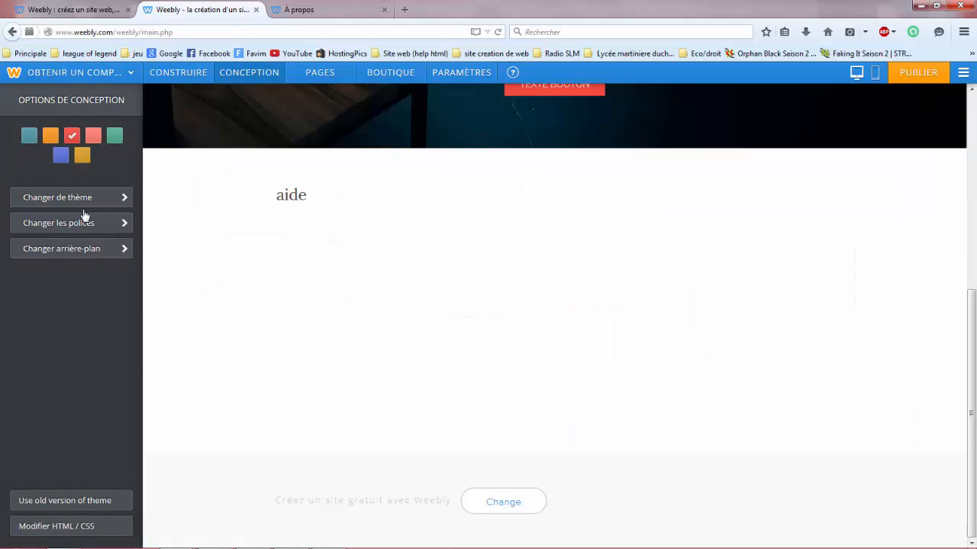
left_click(88, 224)
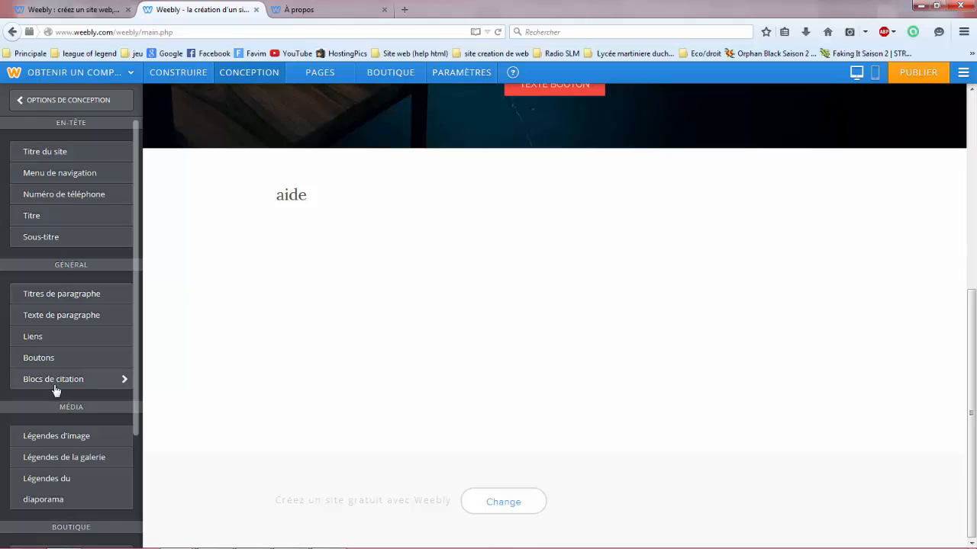
scroll(68, 397, "down", 2)
scroll(76, 414, "down", 3)
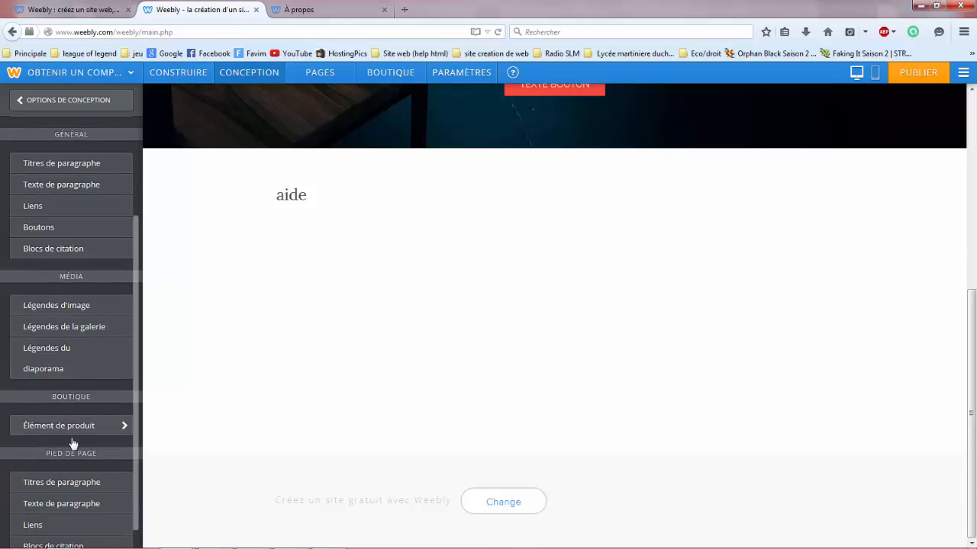
left_click(44, 103)
Step: Browse the gallery of background images for the site and leave it without selecting one
left_click(63, 255)
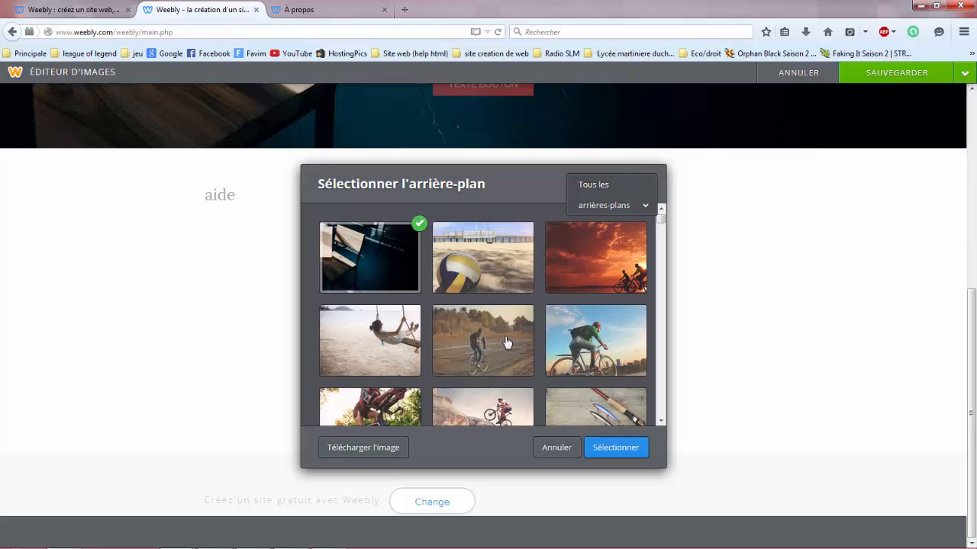
scroll(507, 338, "down", 3)
scroll(506, 337, "down", 10)
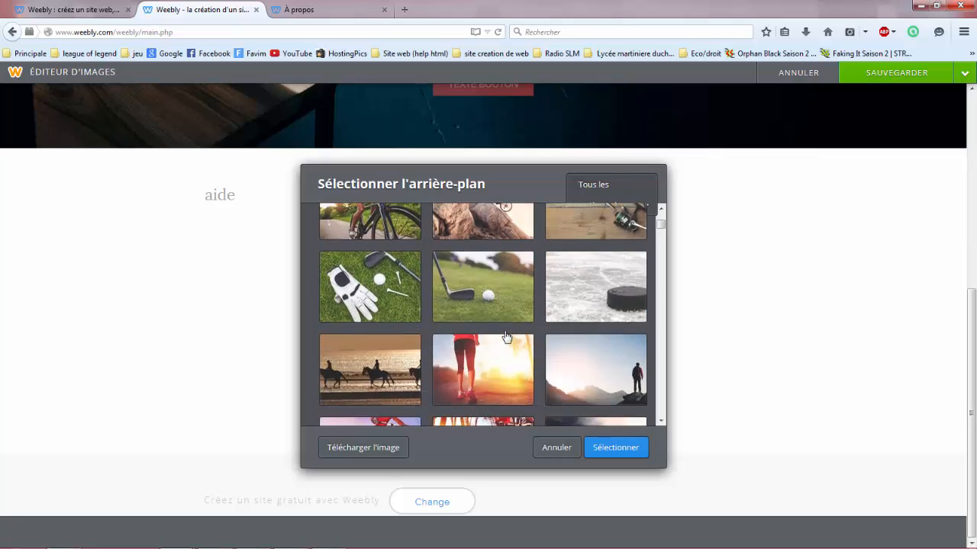
scroll(503, 338, "down", 10)
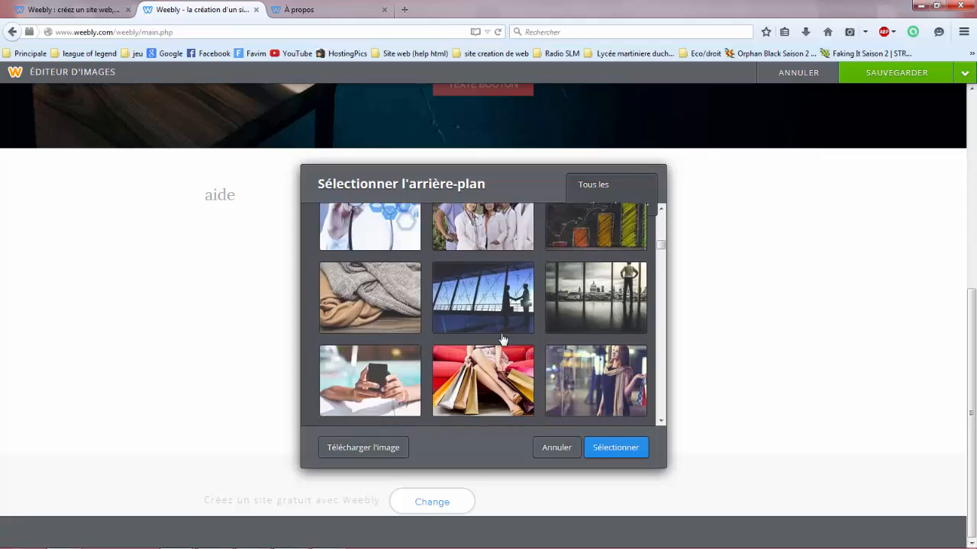
scroll(502, 338, "down", 10)
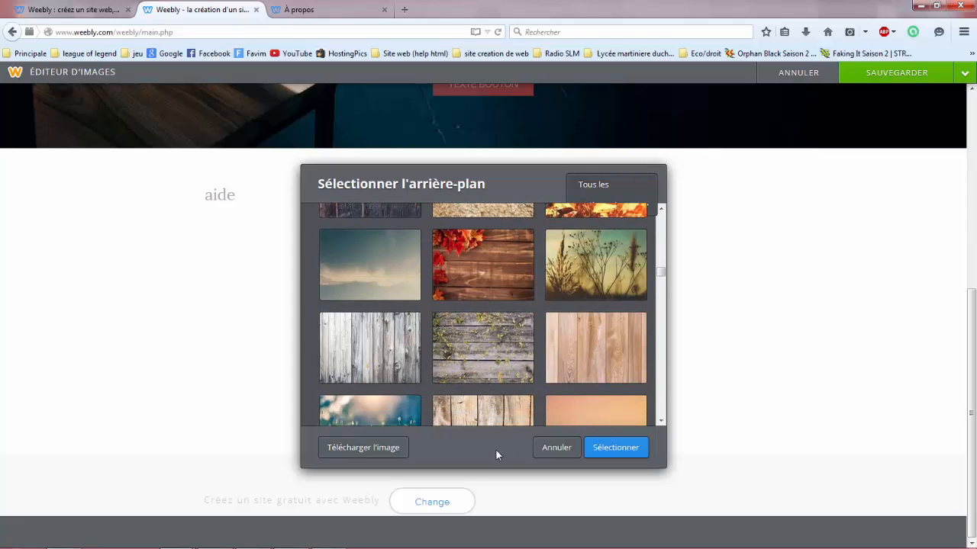
left_click(559, 449)
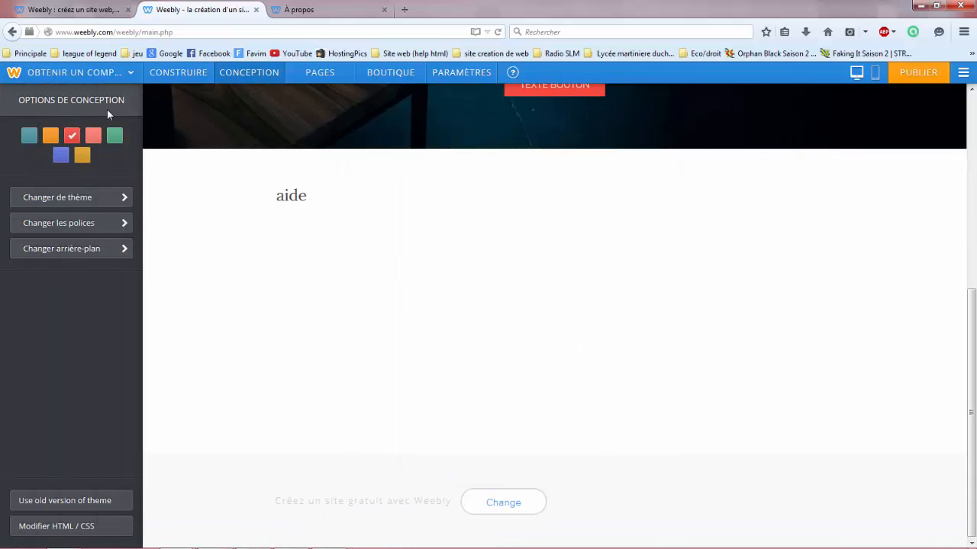
Step: Add a standard page named "aide" and set its header type to Page de démarrage
left_click(320, 72)
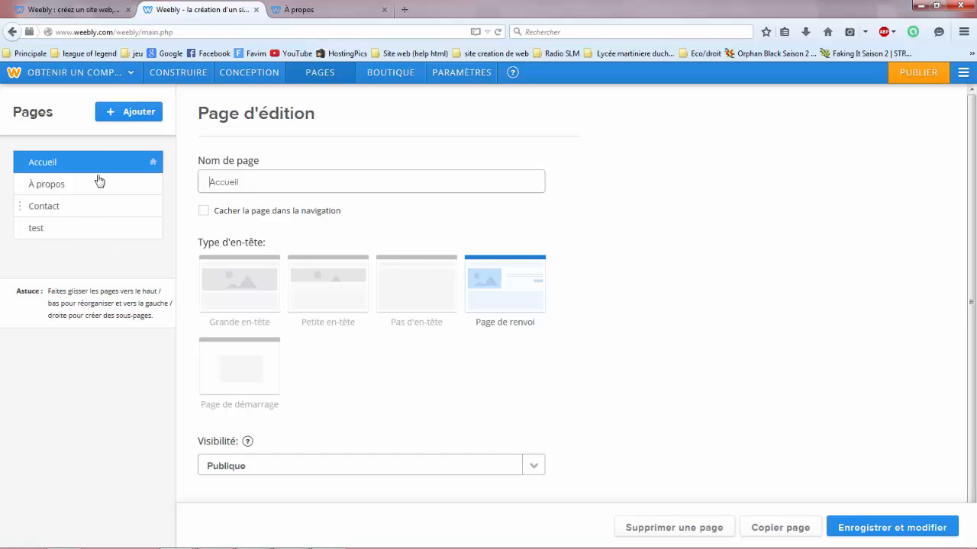
left_click(139, 112)
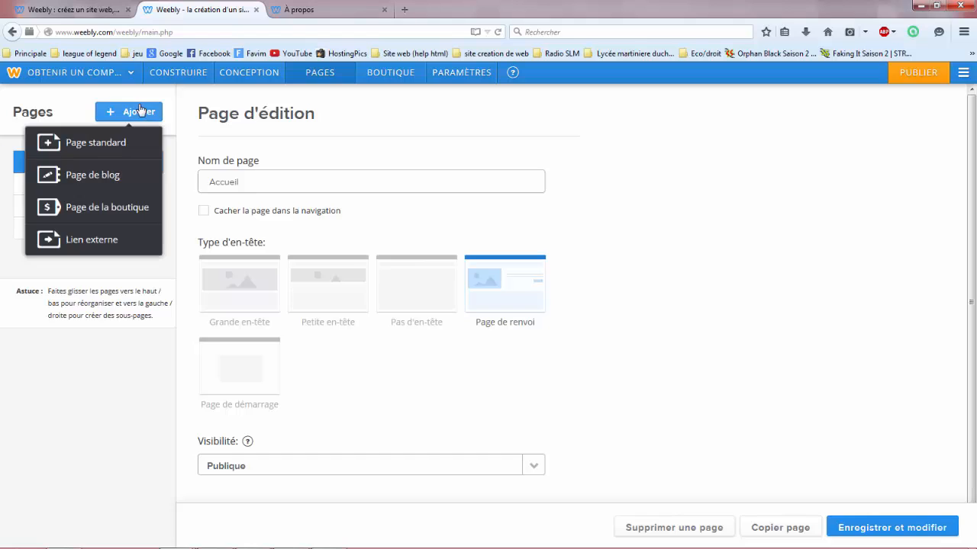
left_click(117, 145)
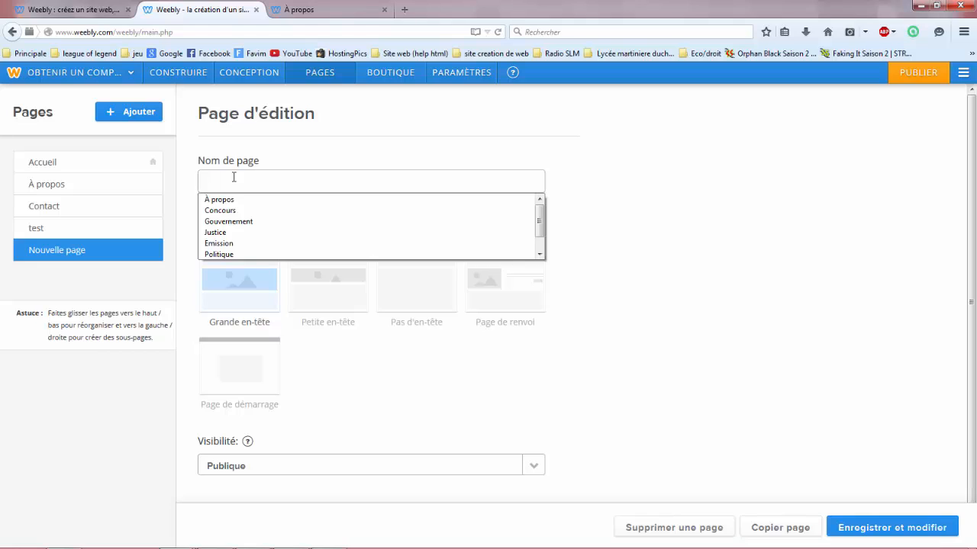
type("aide")
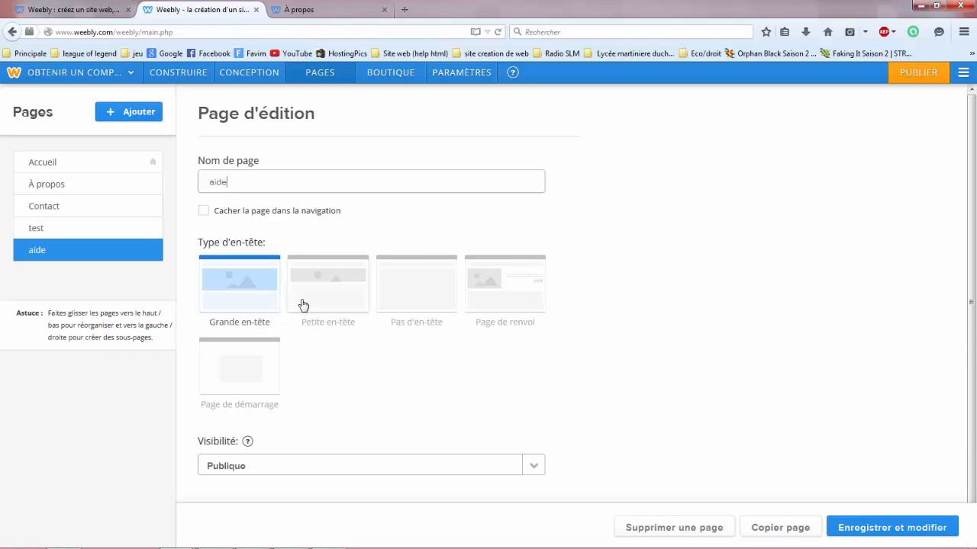
left_click(419, 300)
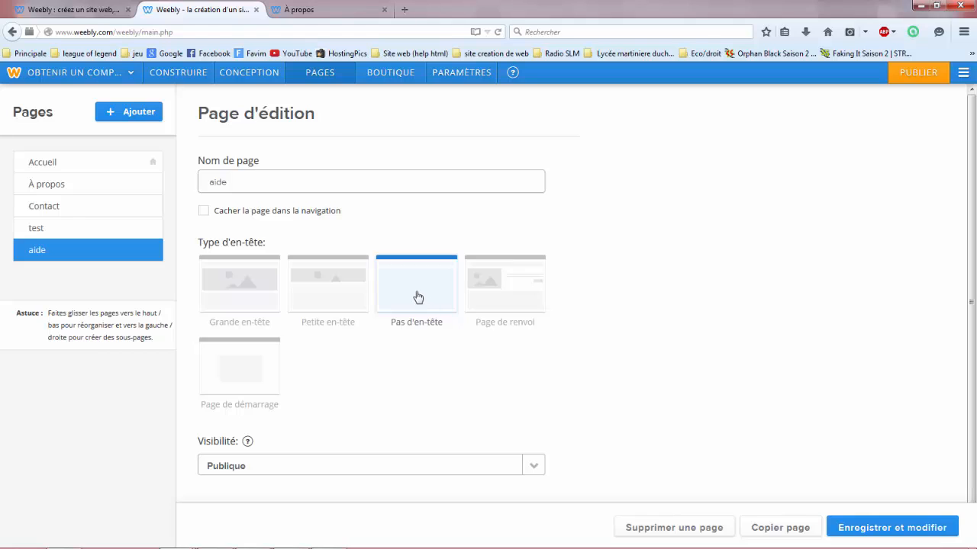
left_click(261, 353)
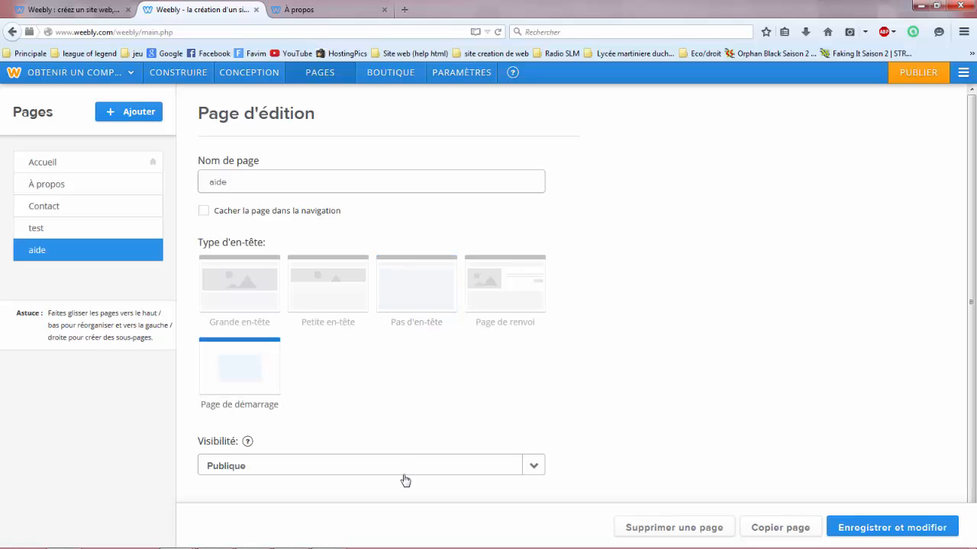
Step: Save the aide page and place a title element in its header image area
left_click(881, 526)
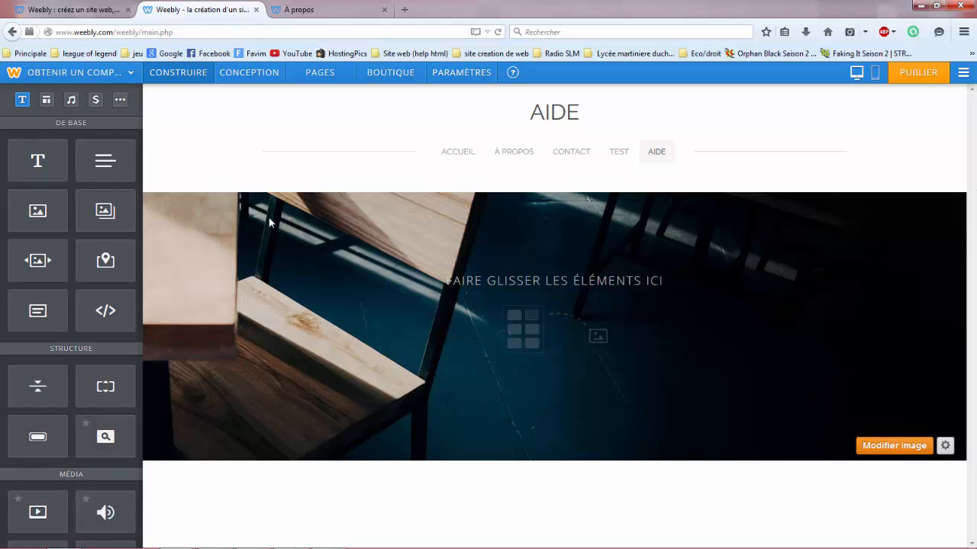
left_click_drag(37, 160, 556, 269)
left_click_drag(356, 276, 561, 217)
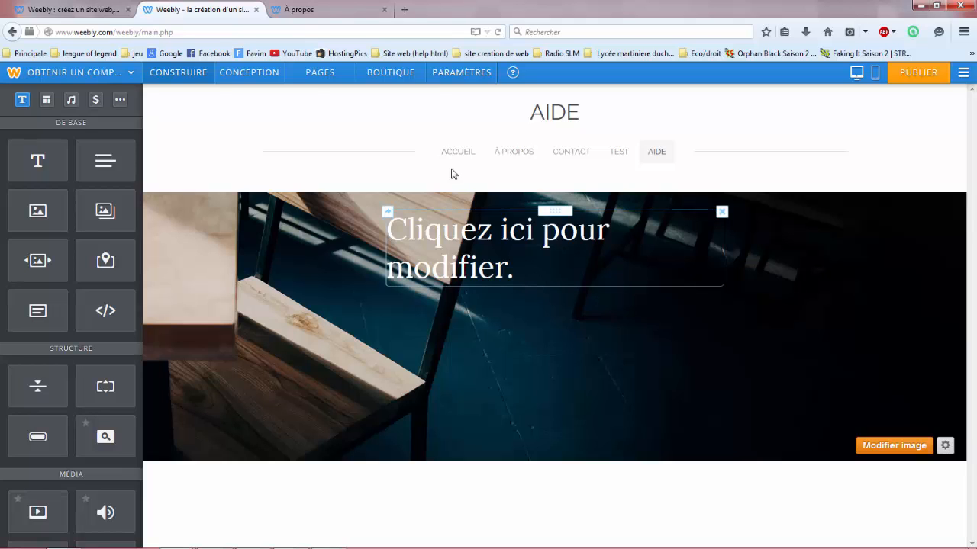
Step: Hide the aide page from the navigation and choose Publique as its visibility
left_click(316, 81)
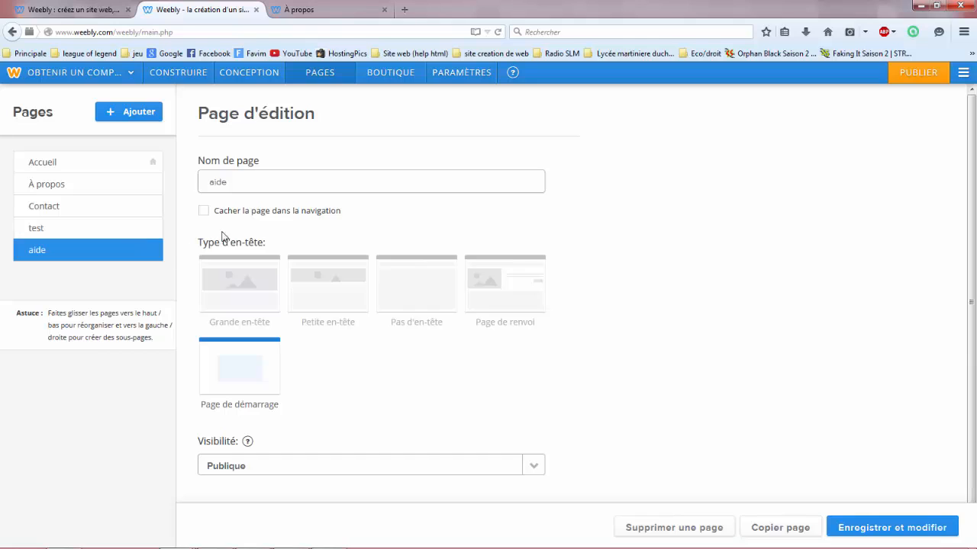
left_click(204, 210)
left_click(268, 475)
left_click(268, 475)
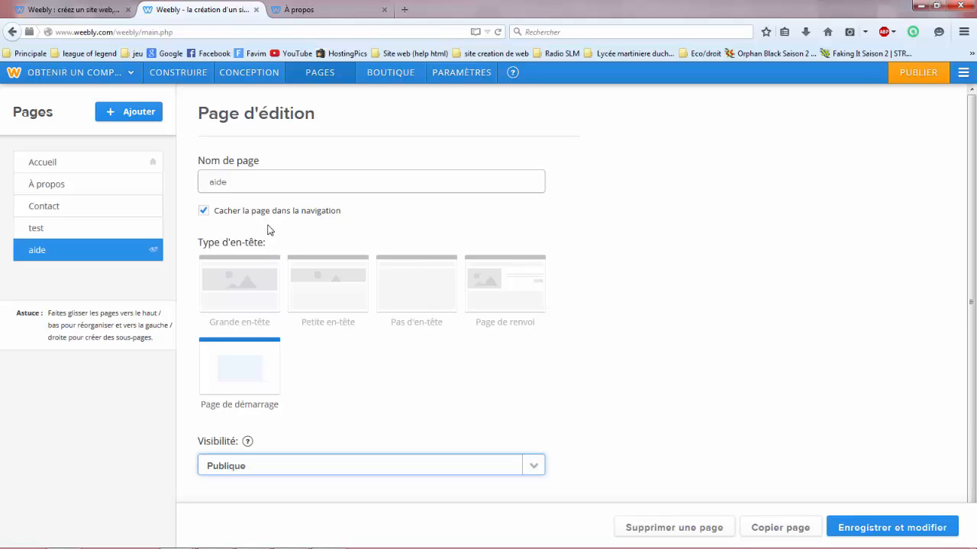
left_click(496, 464)
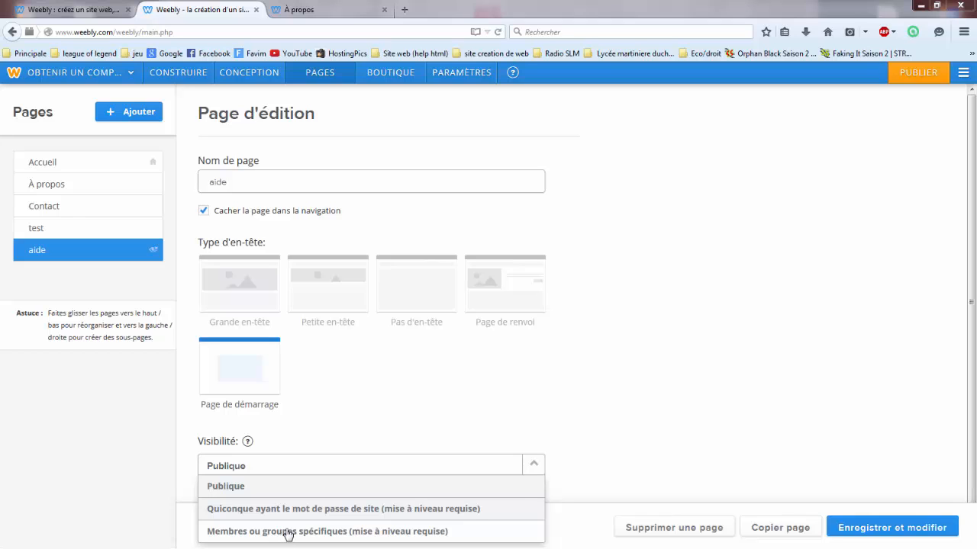
left_click(285, 488)
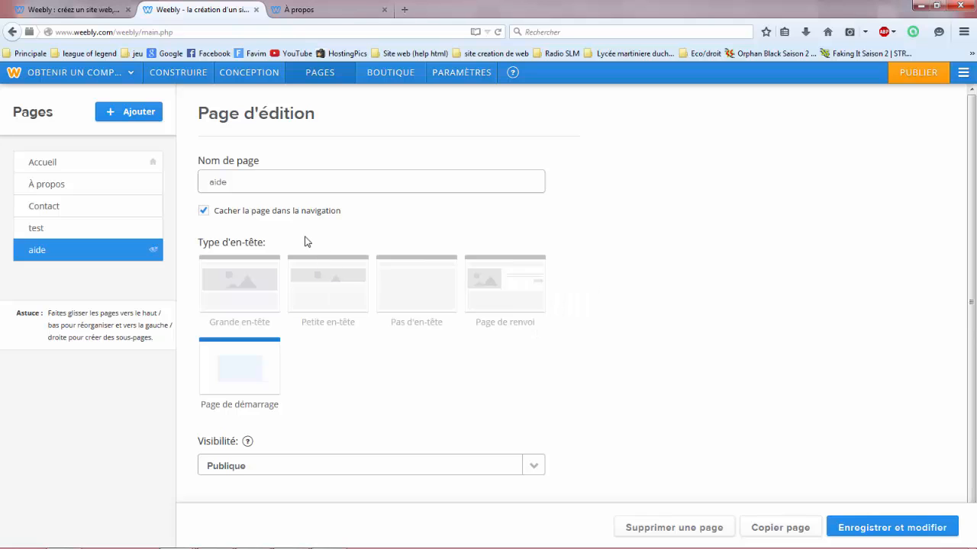
Step: View the store dashboard, and confirm videoaide as the site's Weebly subdomain in the general settings
left_click(399, 86)
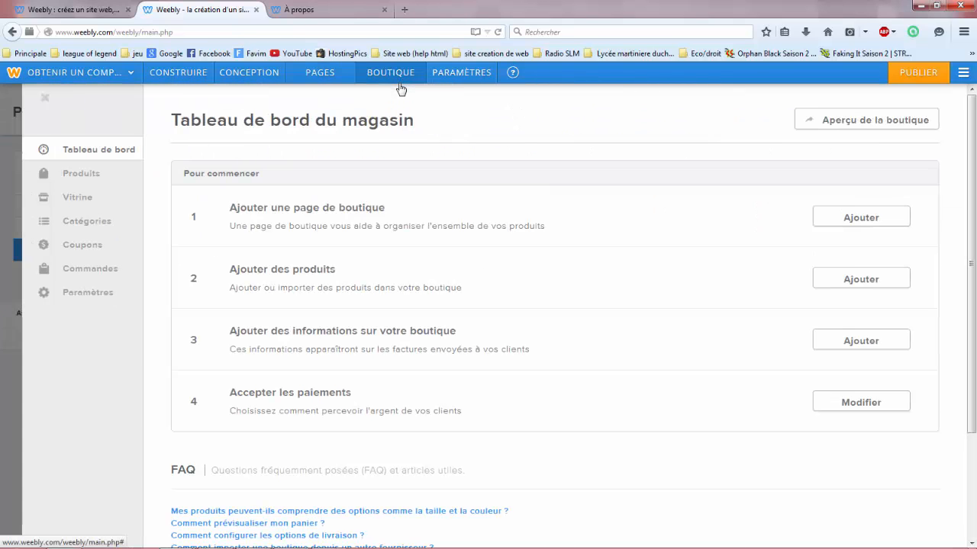
left_click(462, 74)
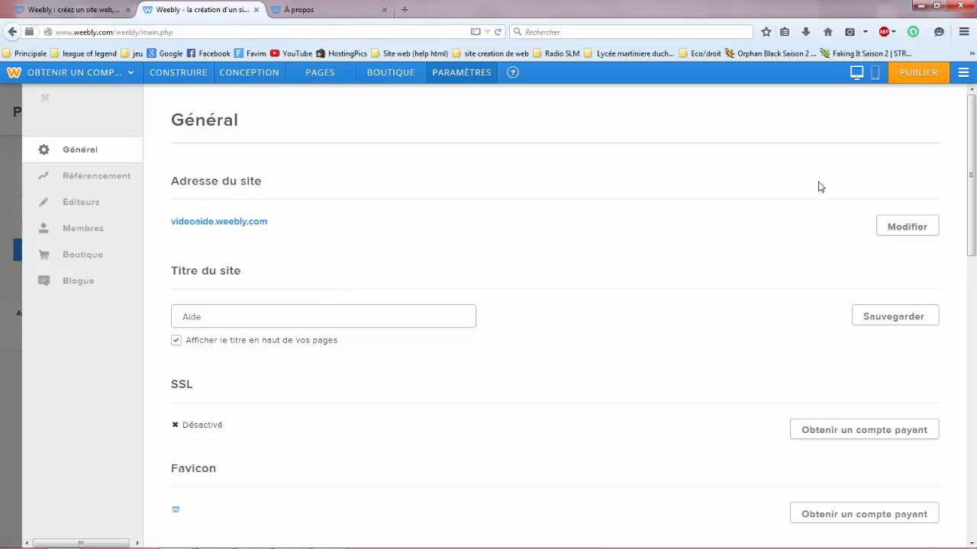
left_click(894, 228)
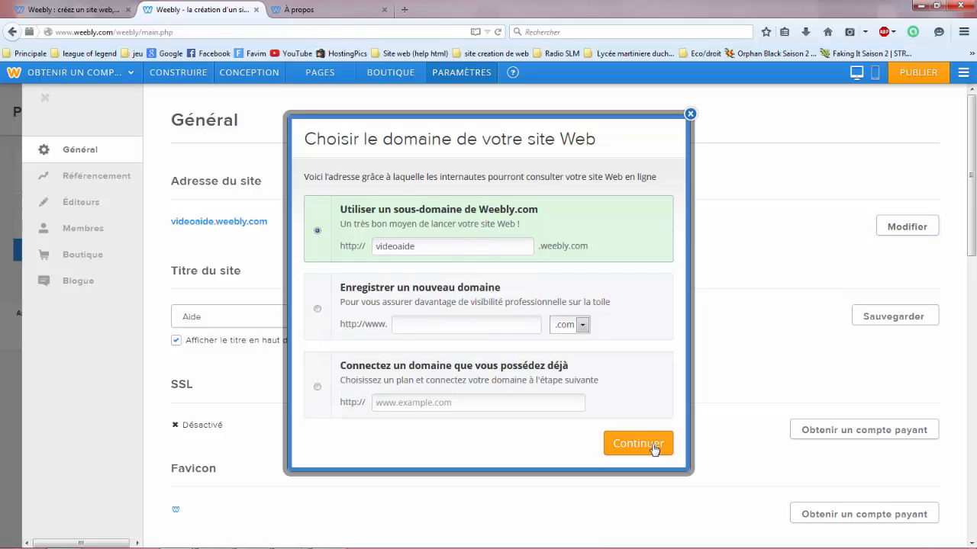
left_click(653, 449)
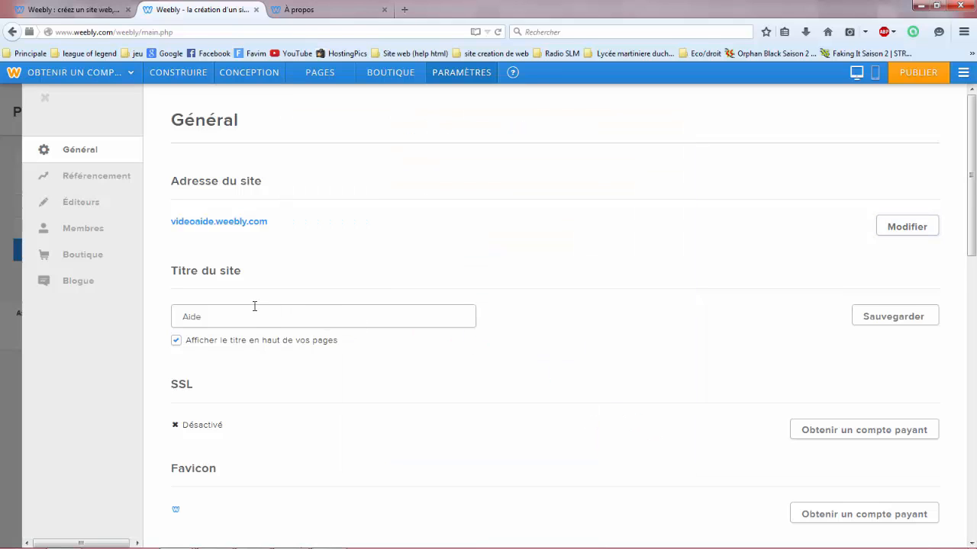
Step: Review the general site settings from the title down to the site formatting, and look over the member settings
scroll(254, 306, "down", 2)
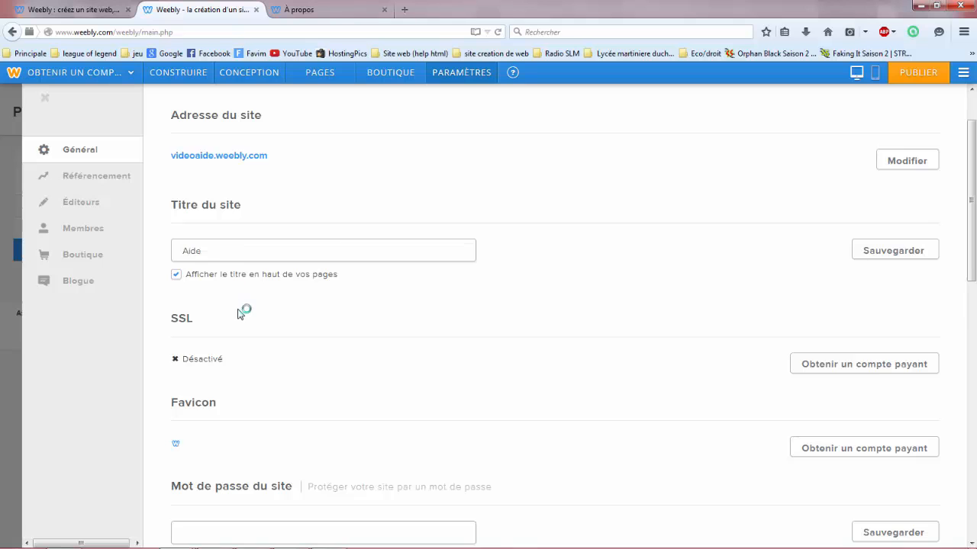
scroll(244, 321, "down", 3)
scroll(253, 336, "down", 1)
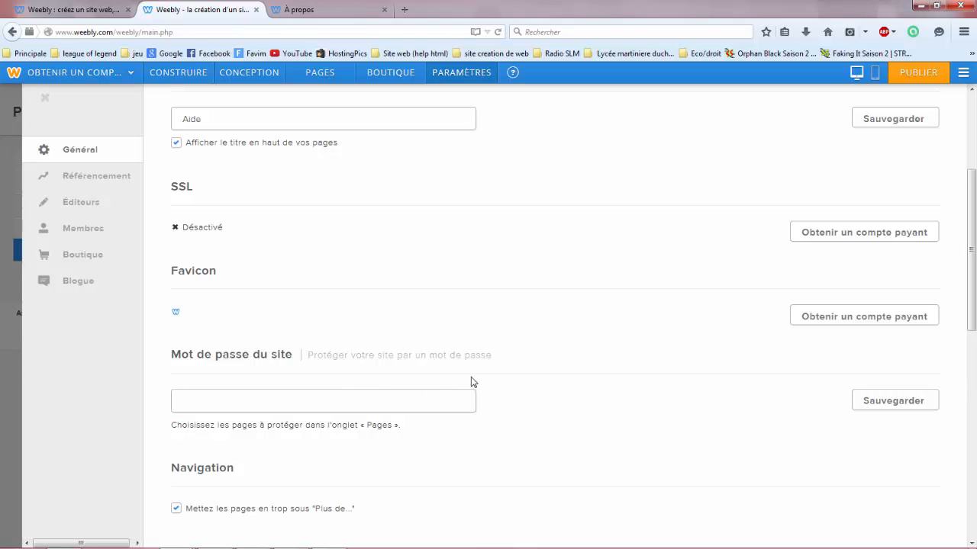
scroll(471, 381, "down", 3)
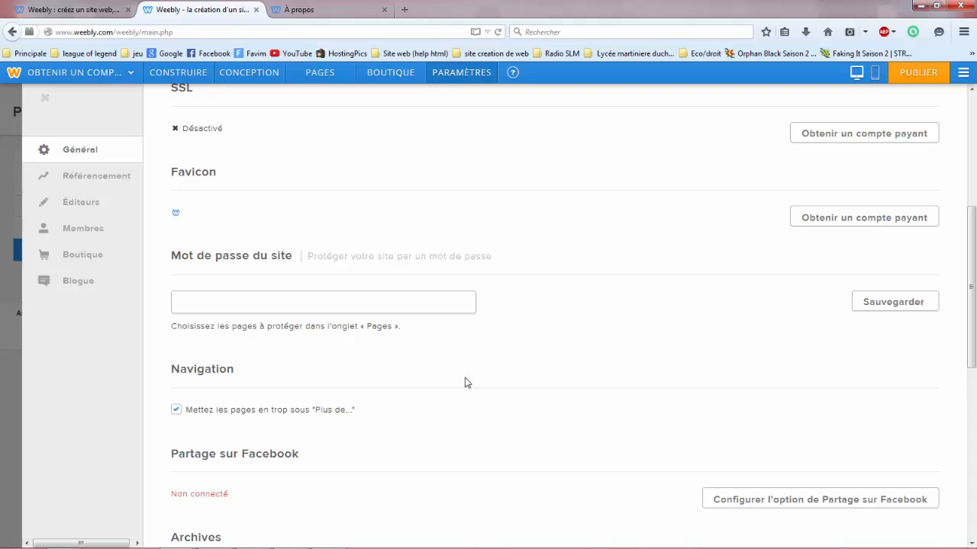
scroll(461, 379, "down", 3)
scroll(357, 367, "down", 1)
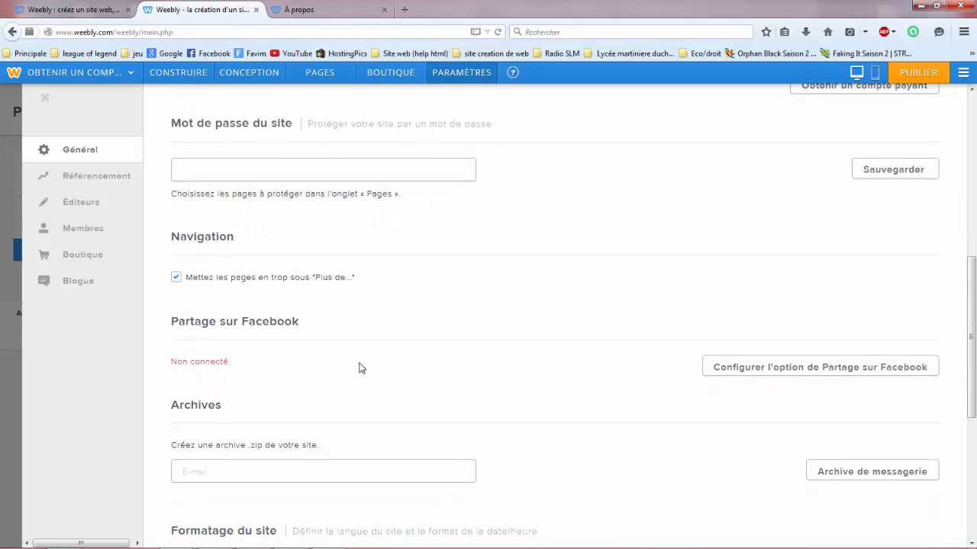
scroll(359, 366, "down", 1)
scroll(389, 354, "down", 8)
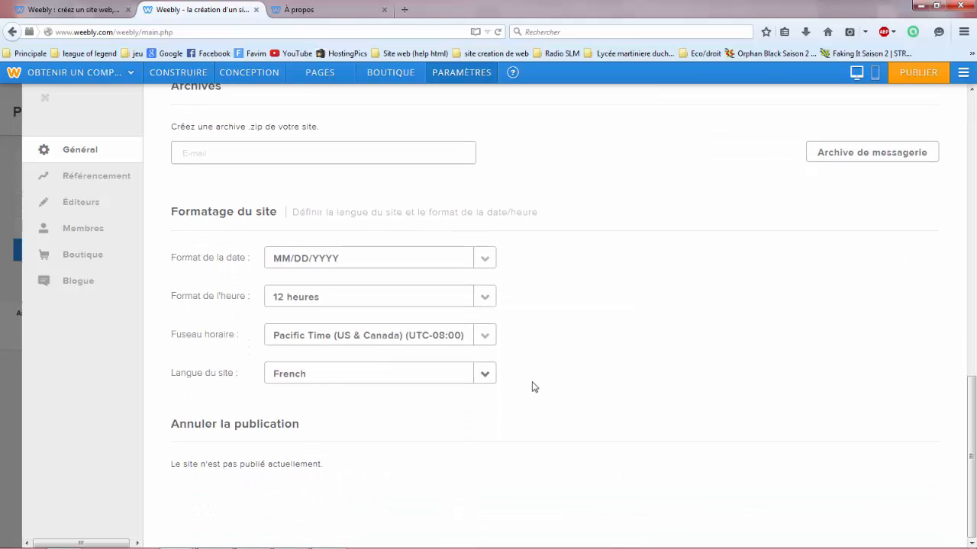
scroll(542, 375, "up", 10)
scroll(542, 375, "up", 2)
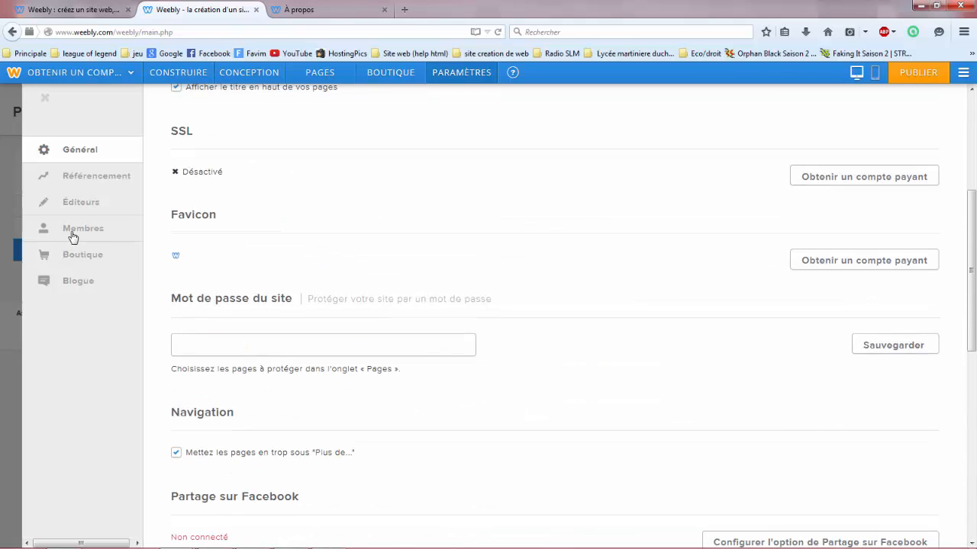
left_click(72, 233)
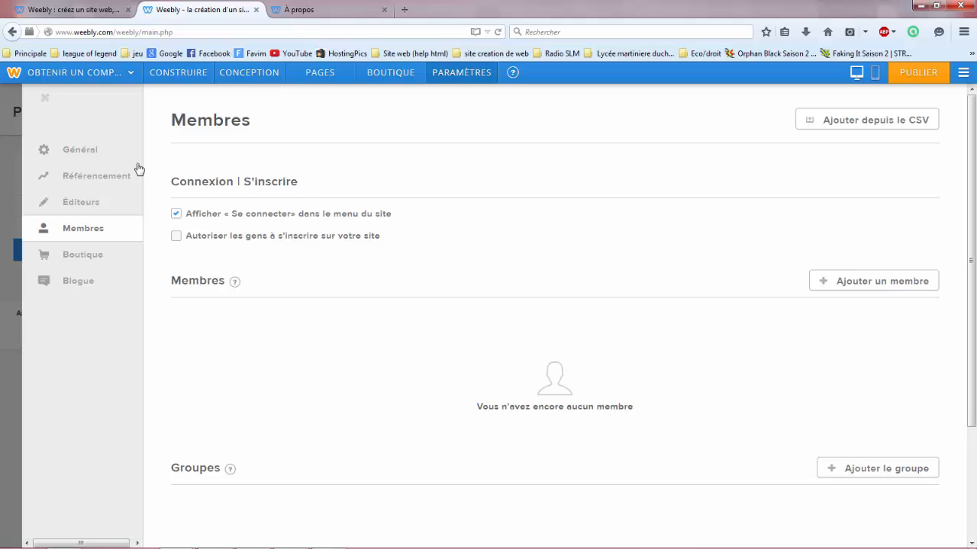
left_click(108, 162)
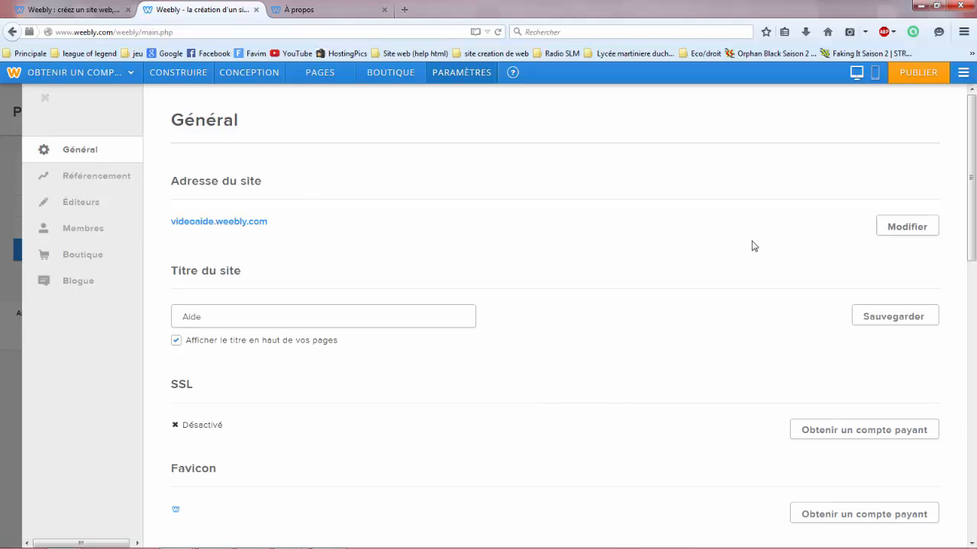
Step: Return to the page editor, look over the available elements and open the À propos page
left_click(176, 71)
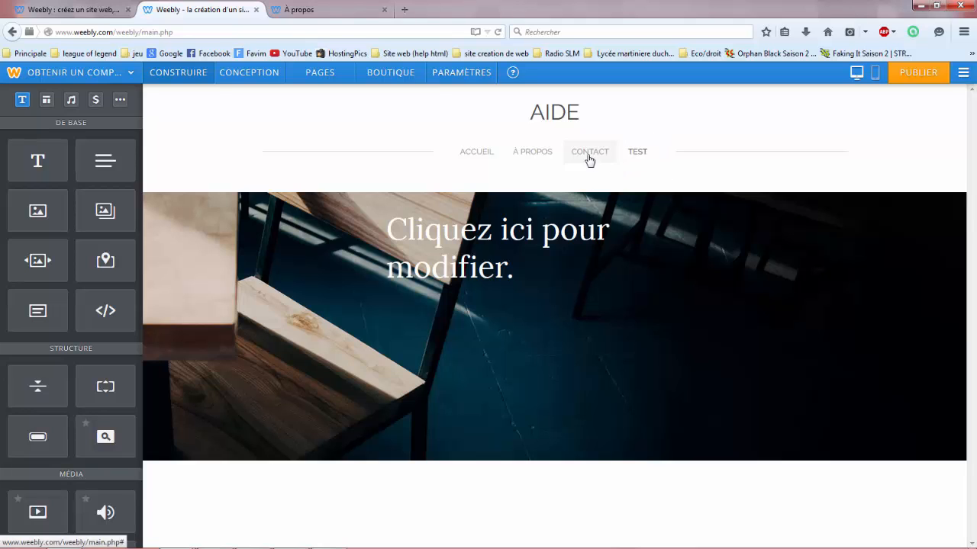
scroll(48, 170, "down", 7)
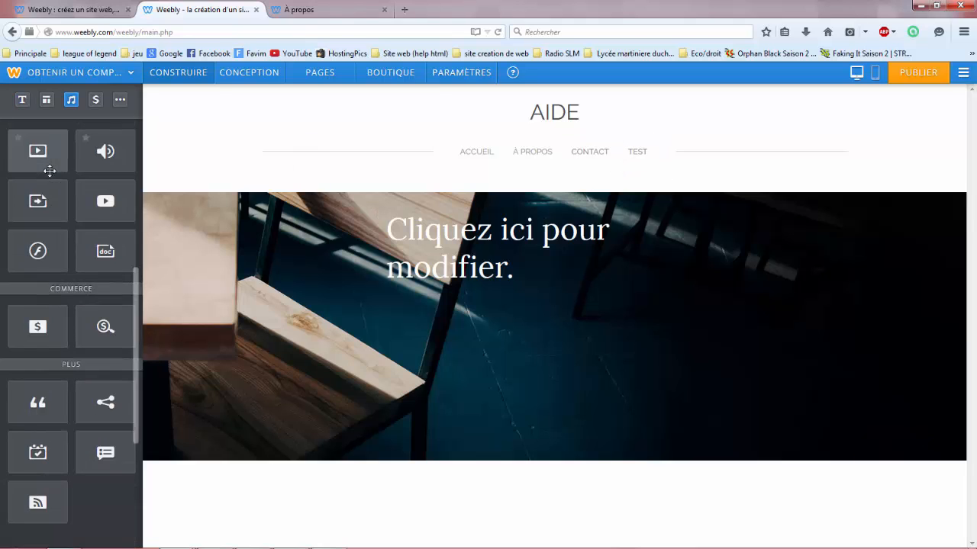
scroll(48, 148, "up", 3)
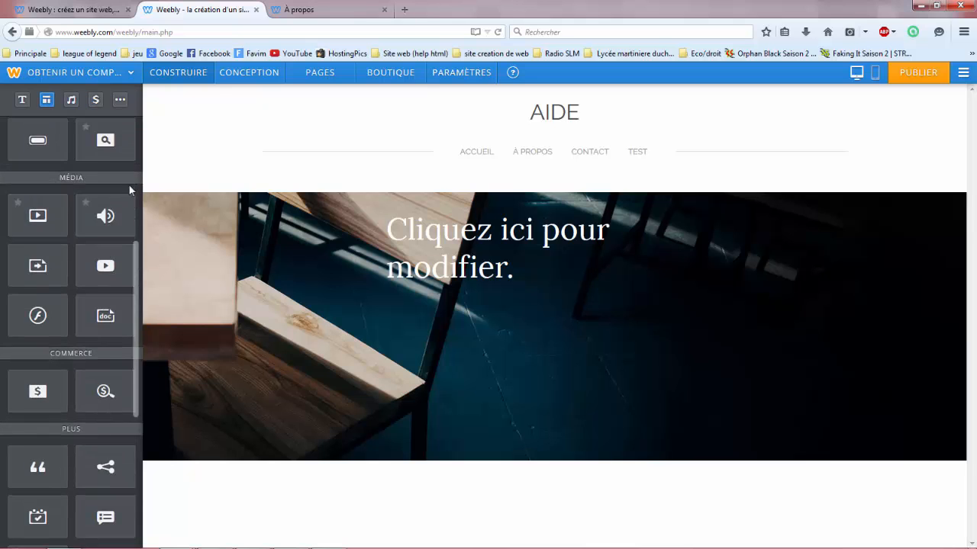
left_click(547, 157)
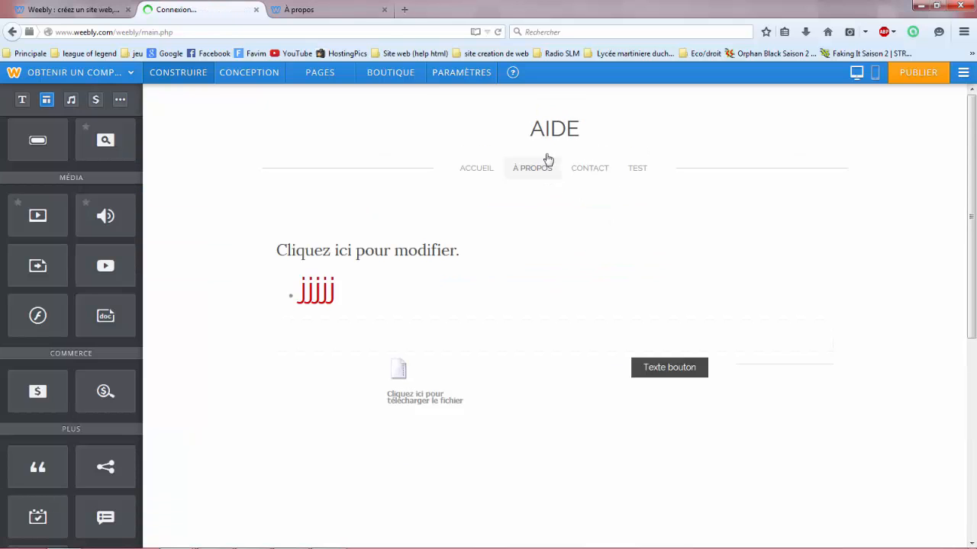
scroll(414, 242, "down", 3)
scroll(380, 279, "up", 4)
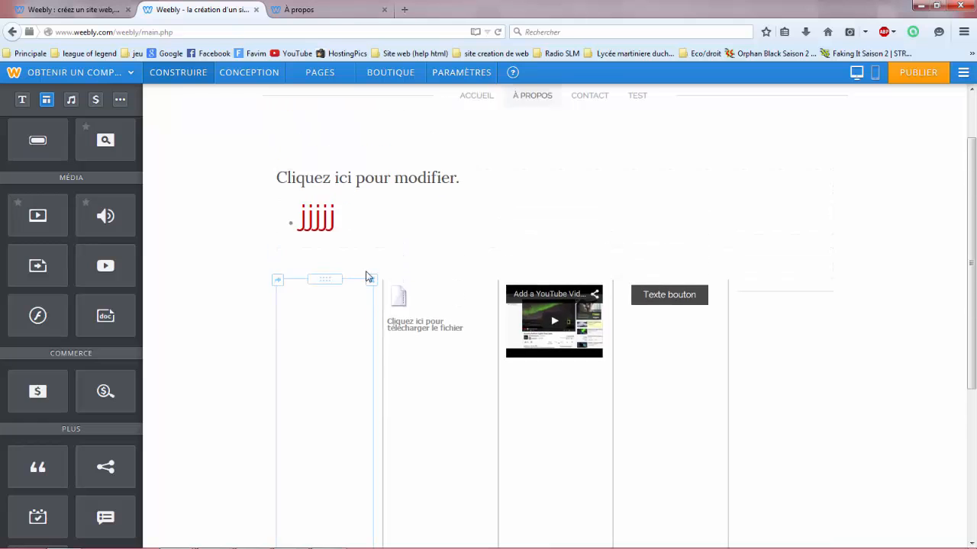
scroll(88, 223, "up", 5)
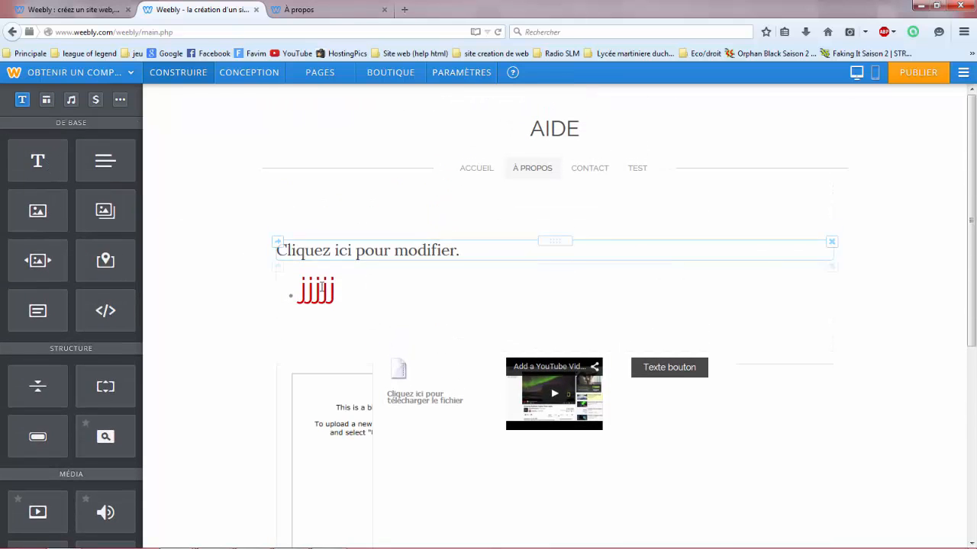
Step: Try smaller and larger font sizes on the bulleted jjjjj text and set its colour to black (#000000)
left_click(356, 291)
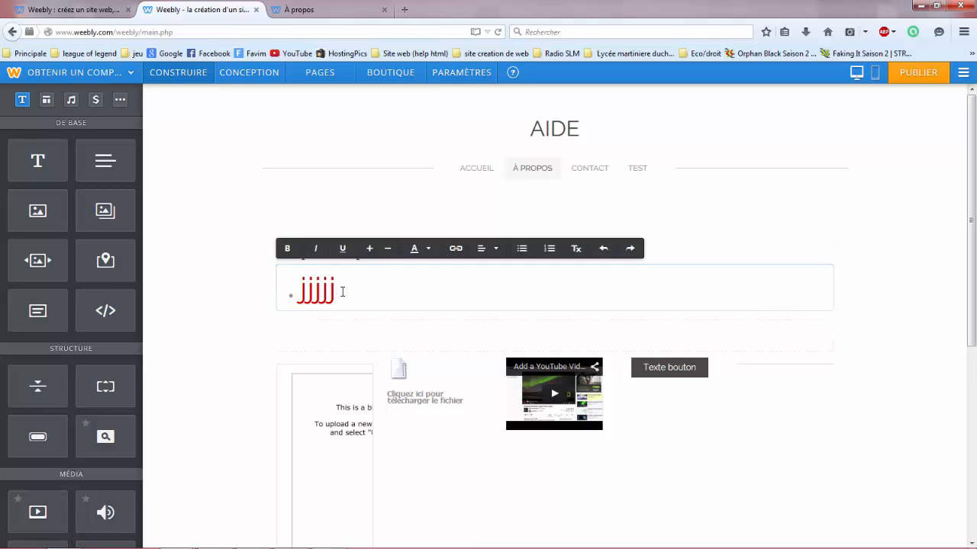
left_click_drag(357, 292, 302, 296)
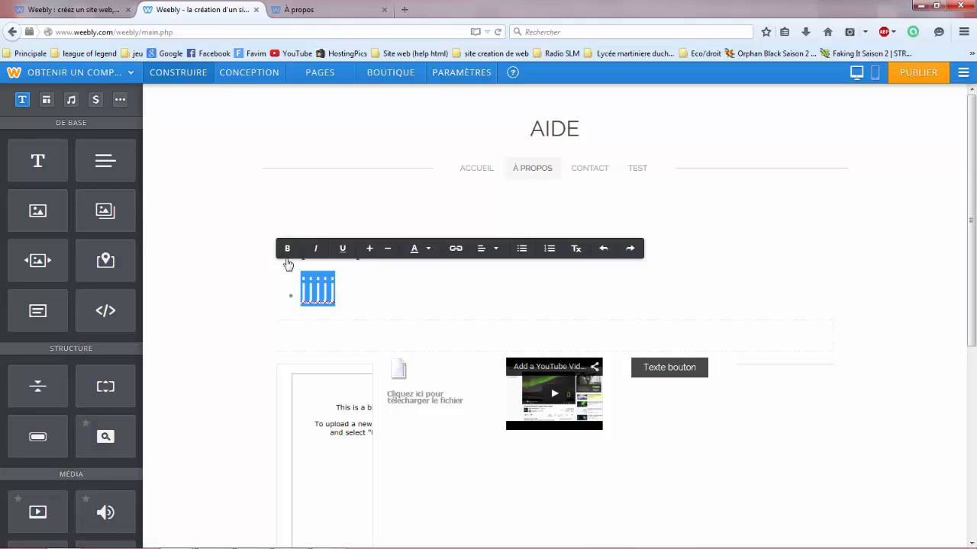
left_click(386, 251)
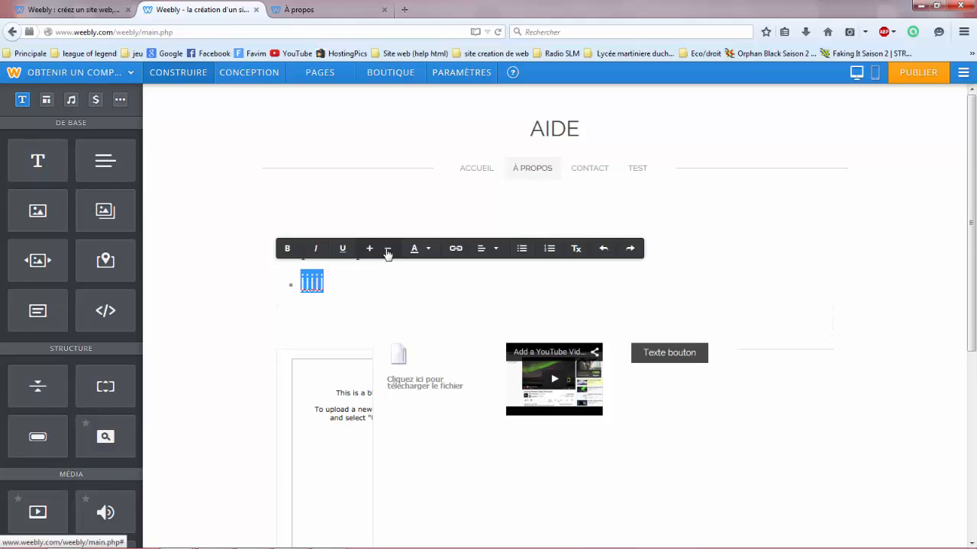
left_click(386, 251)
left_click(371, 250)
left_click(371, 250)
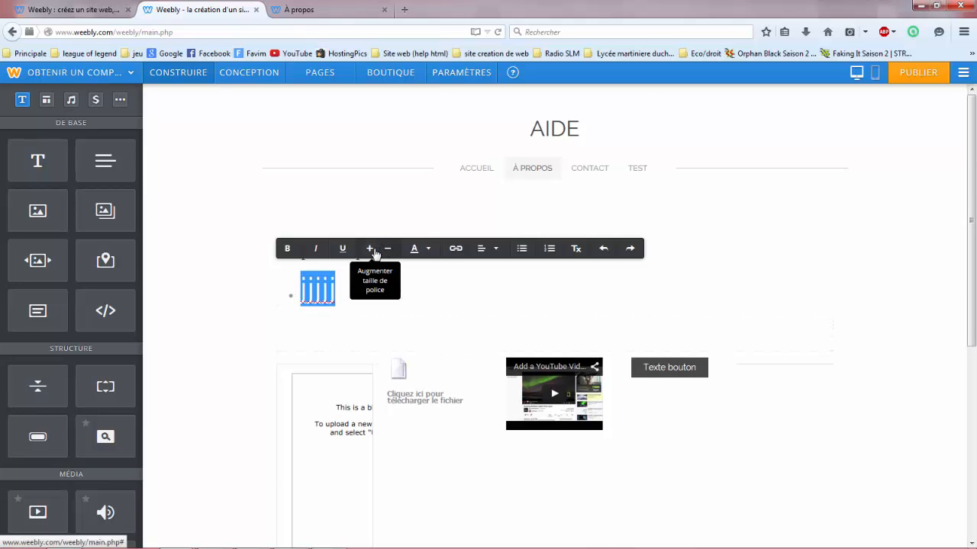
left_click(429, 250)
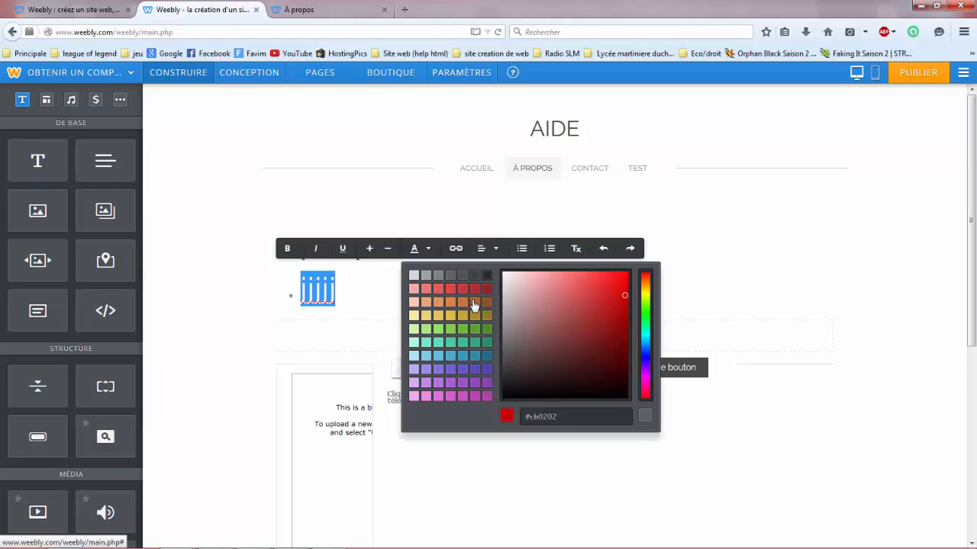
mouse_move(623, 294)
left_mouse_down()
mouse_move(599, 321)
mouse_move(587, 372)
mouse_move(502, 400)
left_mouse_up()
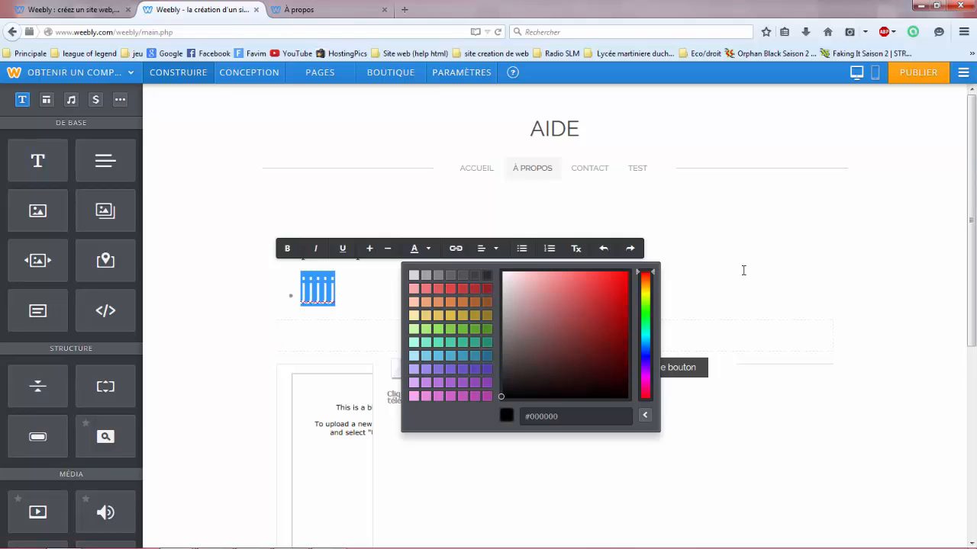
Step: View the link options without adding a link, and make the jjjjj text a centred numbered list
left_click(464, 249)
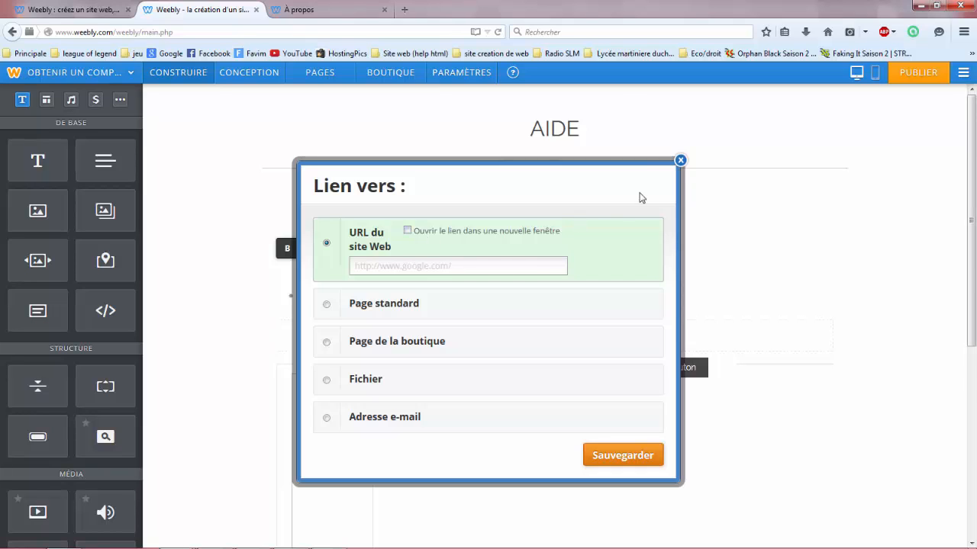
left_click(681, 161)
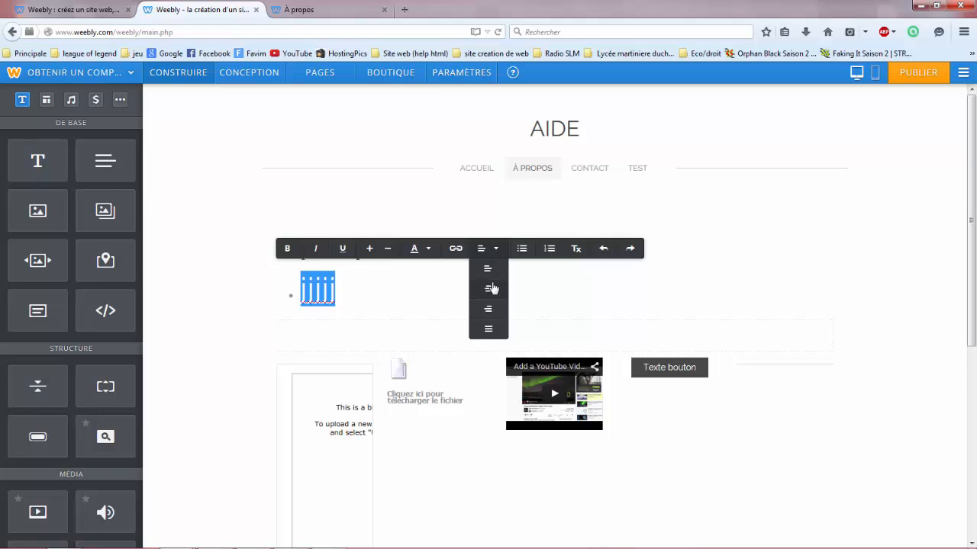
left_click(490, 288)
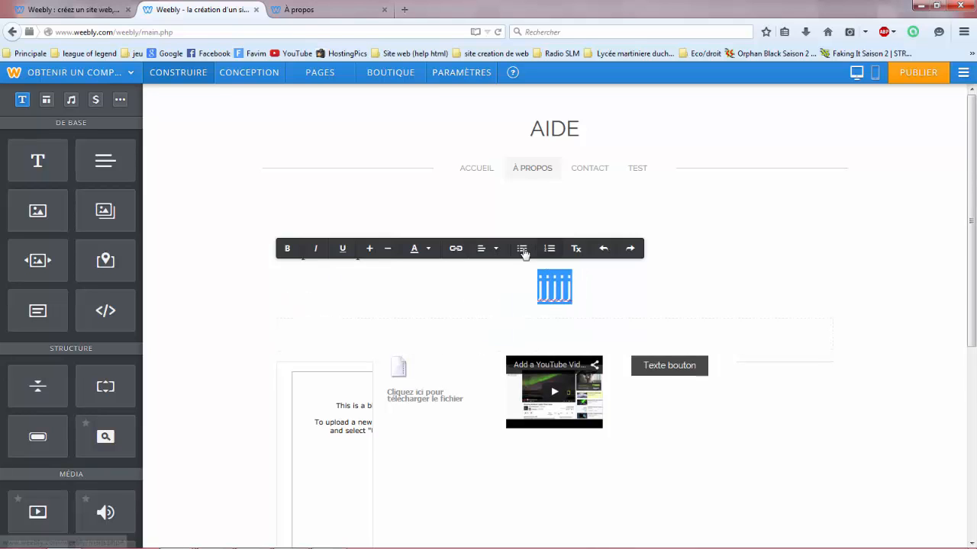
left_click(547, 252)
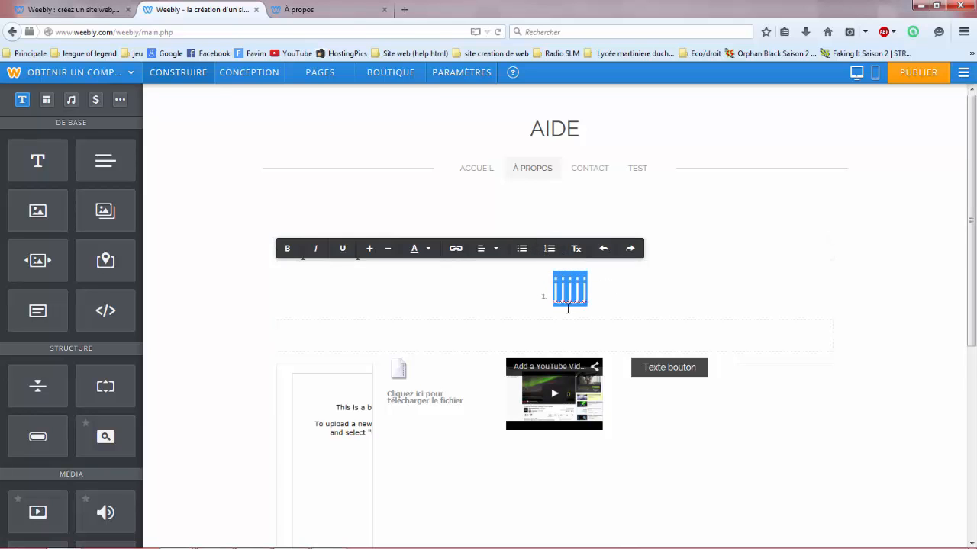
Step: Examine the elements in the À propos page's columns and open the options of the embedded document
scroll(108, 241, "down", 1)
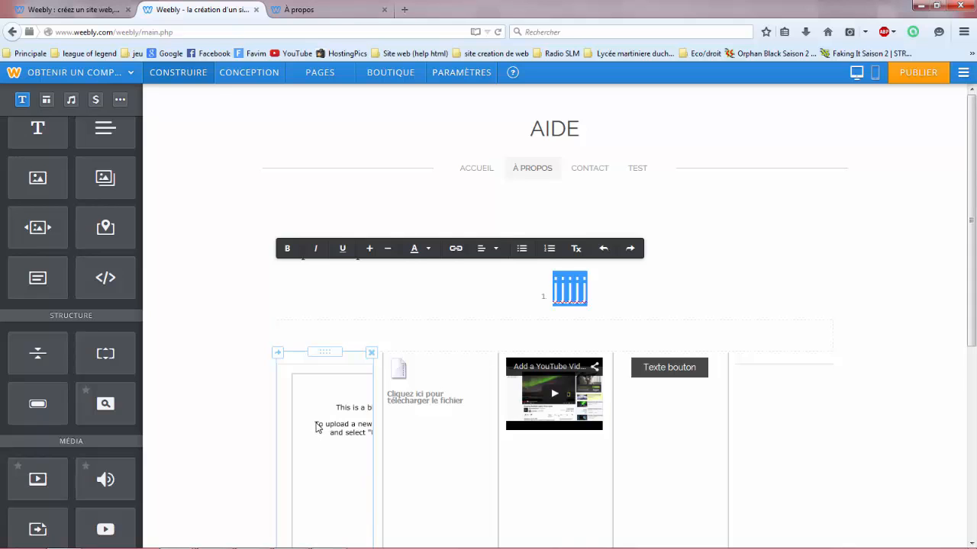
scroll(349, 421, "down", 2)
scroll(88, 391, "down", 3)
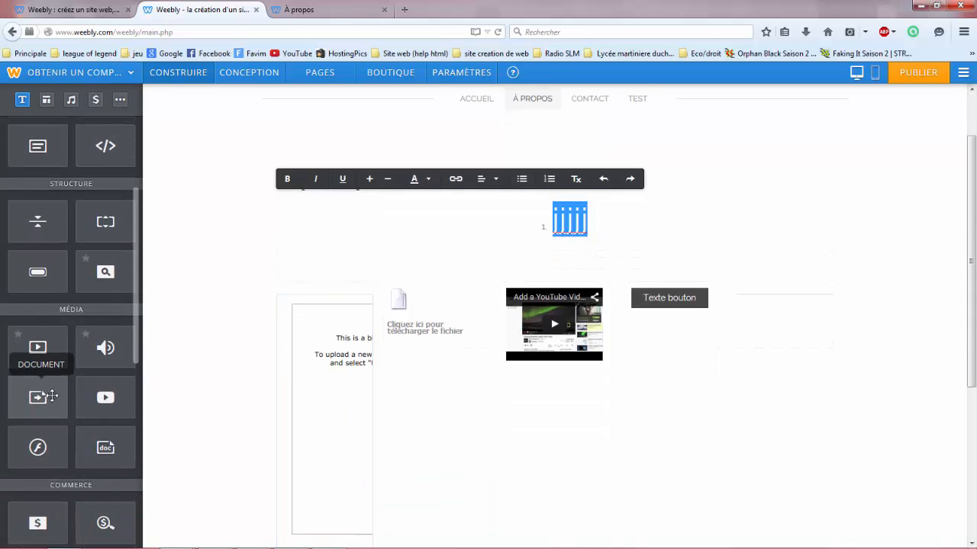
scroll(319, 391, "down", 2)
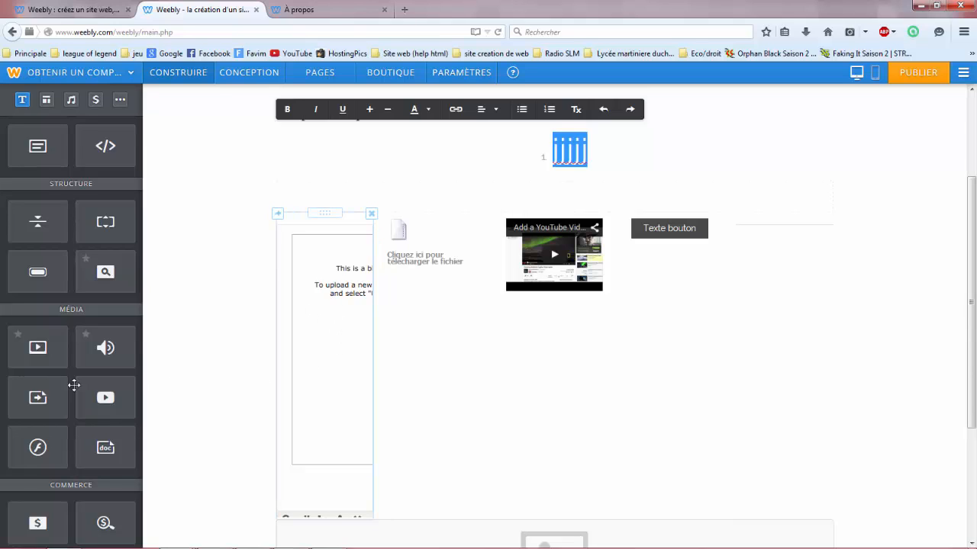
left_click(312, 348)
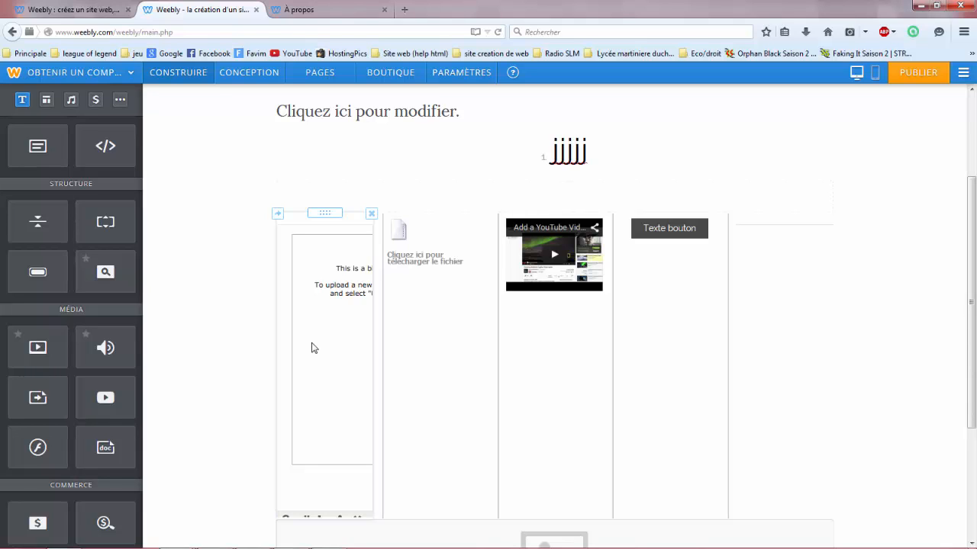
scroll(320, 392, "down", 2)
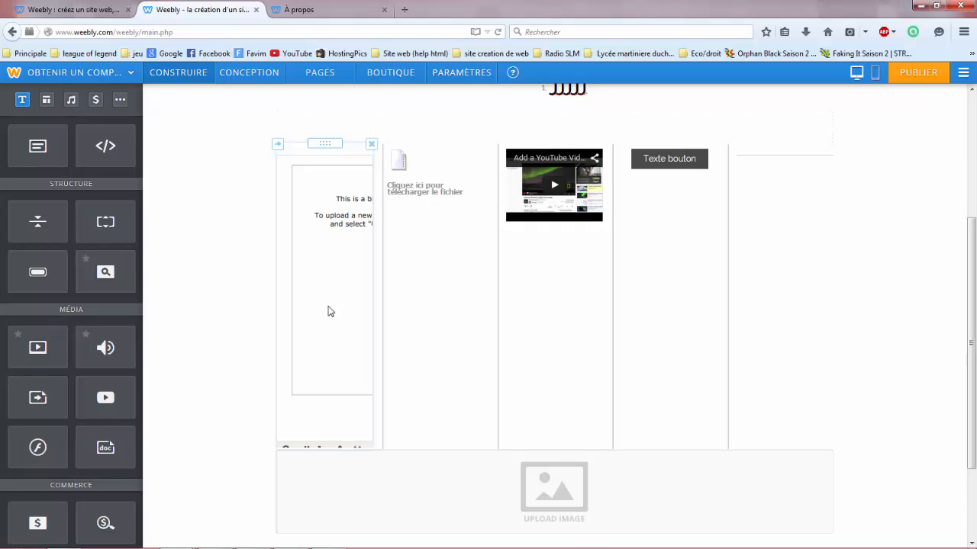
scroll(374, 298, "up", 1)
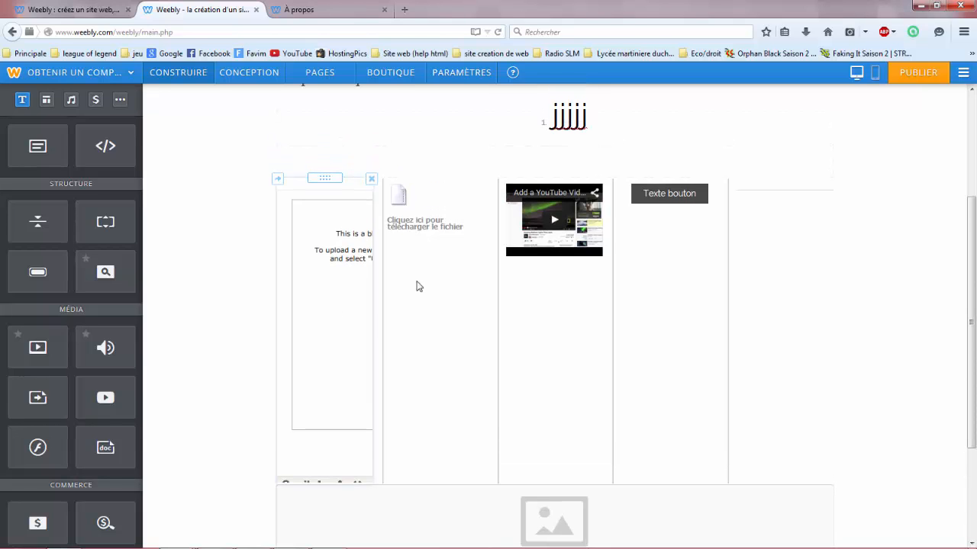
left_click(411, 219)
left_click(339, 223)
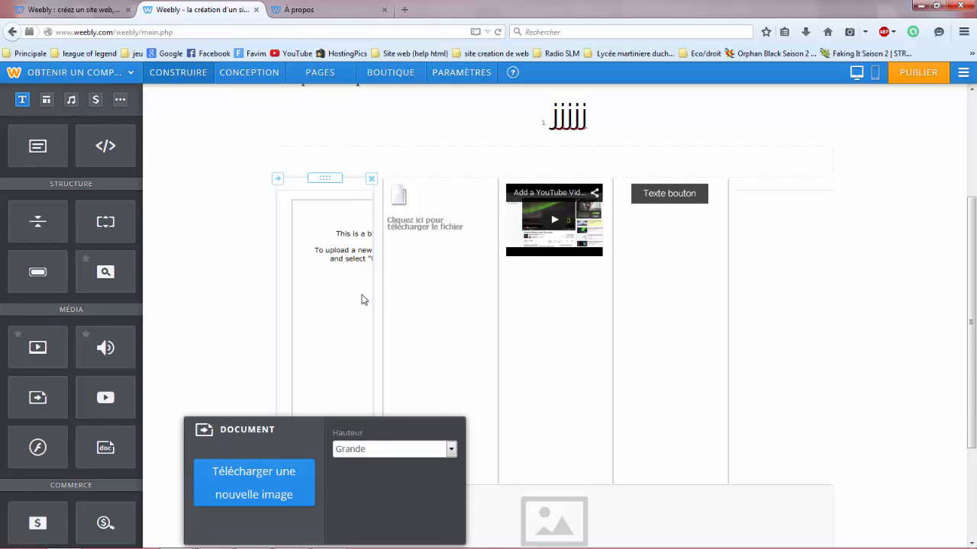
Step: Close the document options and view the YouTube video element's options without entering a video URL
left_click(446, 269)
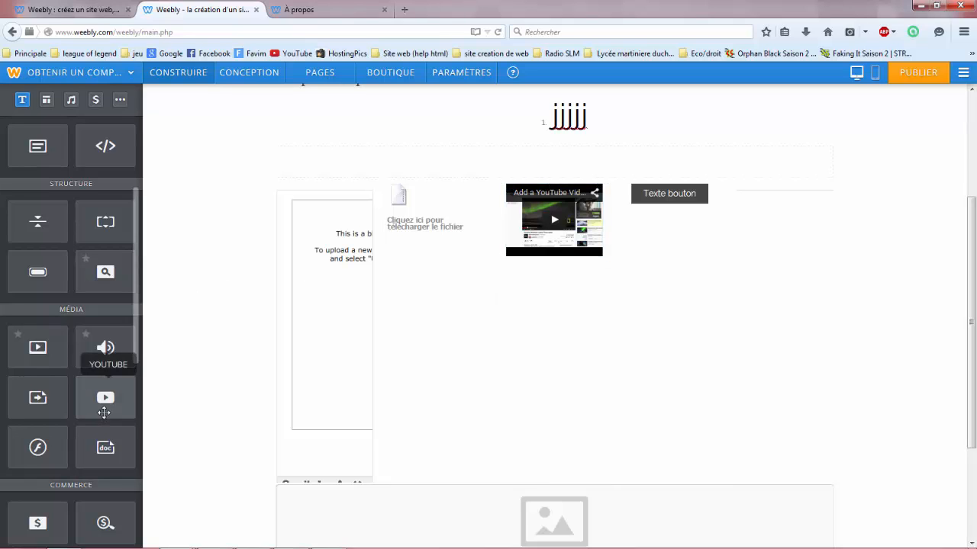
left_click(549, 254)
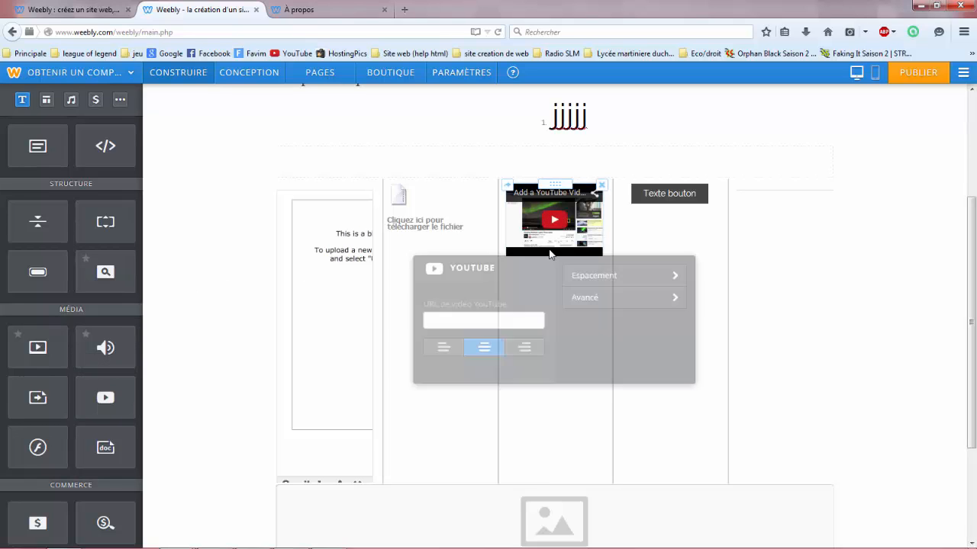
left_click(528, 317)
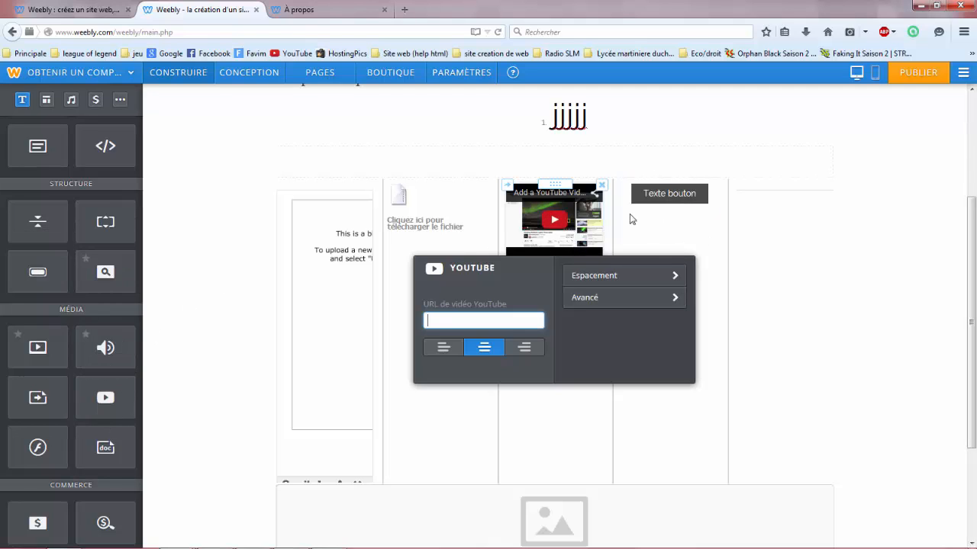
Step: View the link options of the Texte bouton button and close them without adding a link
left_click(700, 194)
left_click(714, 231)
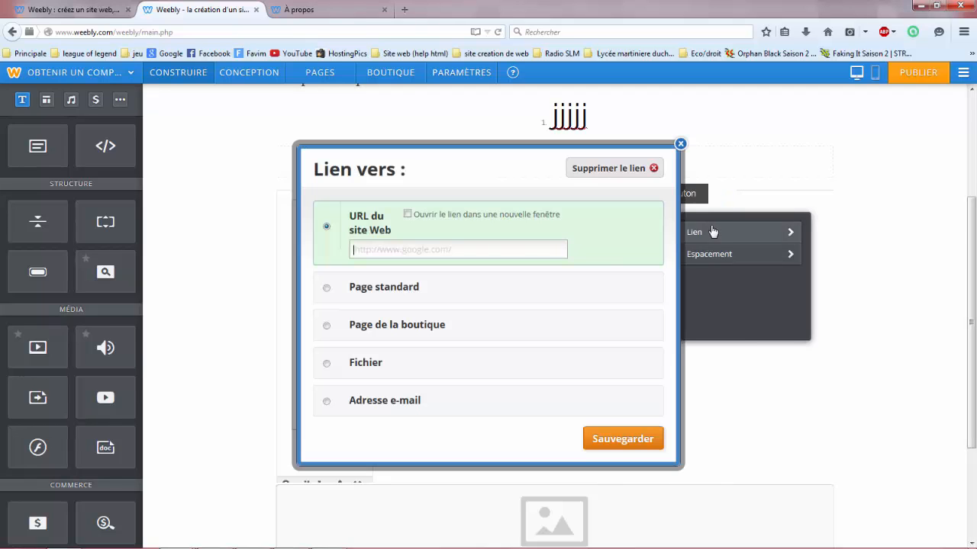
left_click(538, 245)
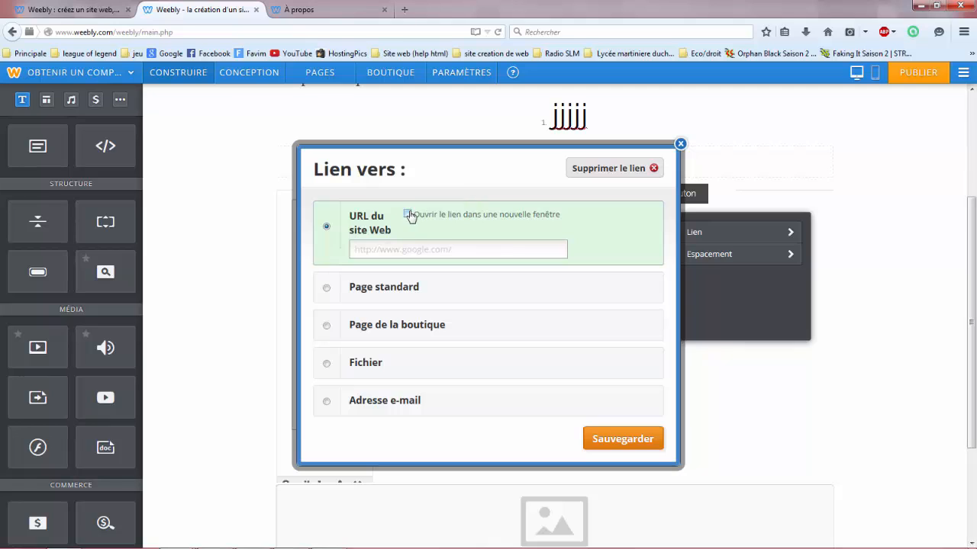
left_click(680, 144)
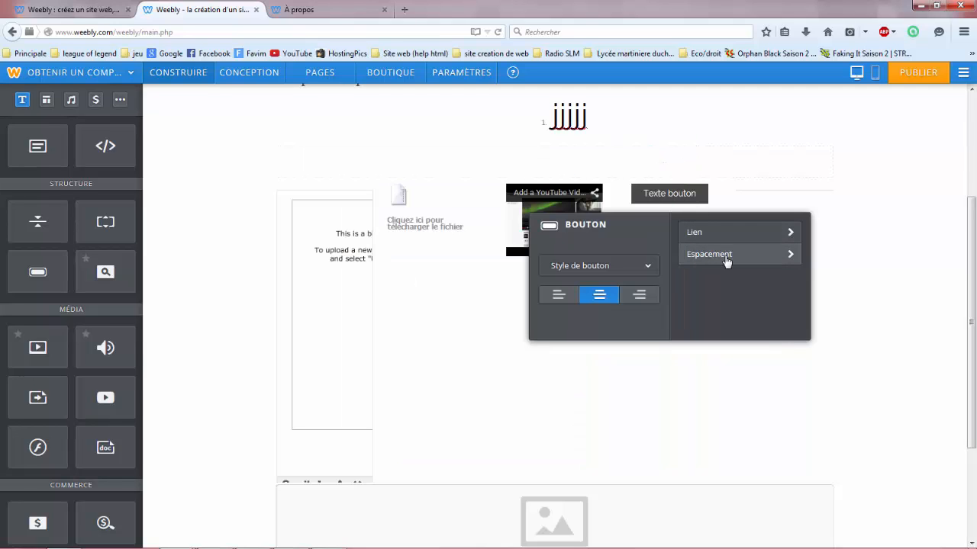
Step: Set the Texte bouton button's spacing above to Moyenne and choose a value for its spacing below
left_click(724, 257)
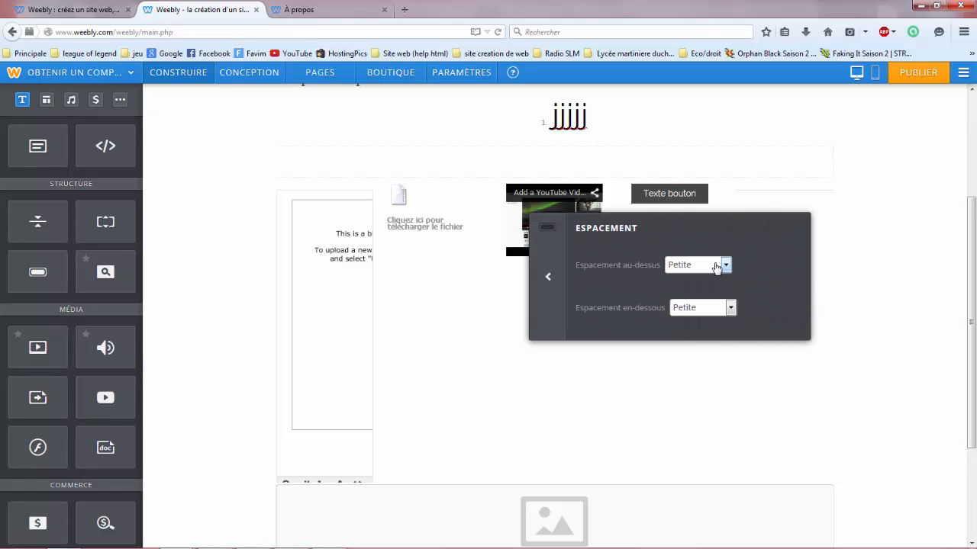
left_click(719, 265)
left_click(702, 304)
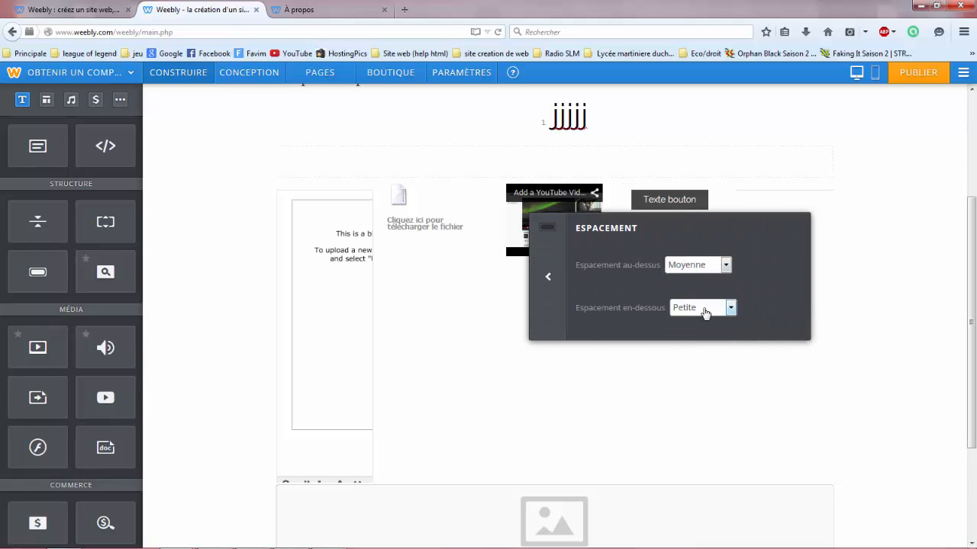
left_click(706, 309)
left_click(689, 322)
left_click(547, 277)
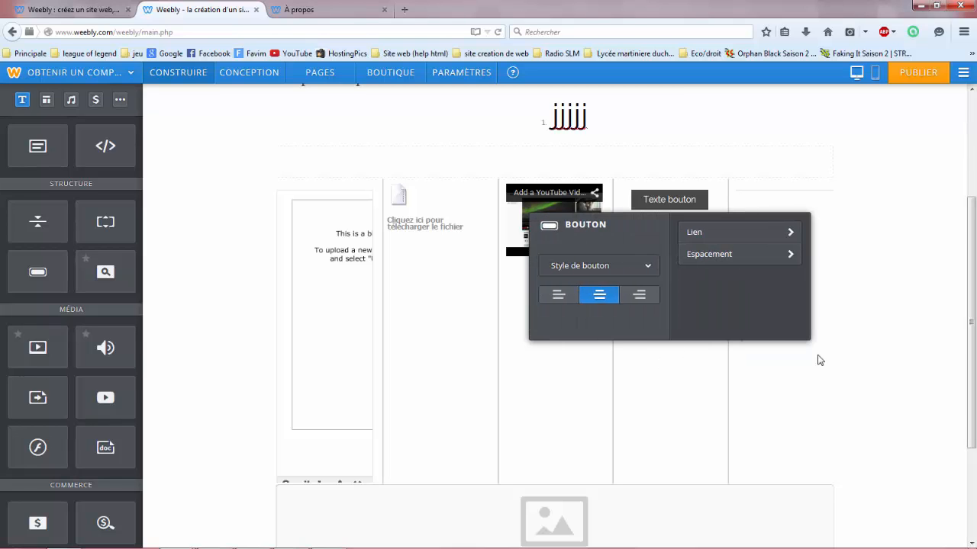
left_click(874, 345)
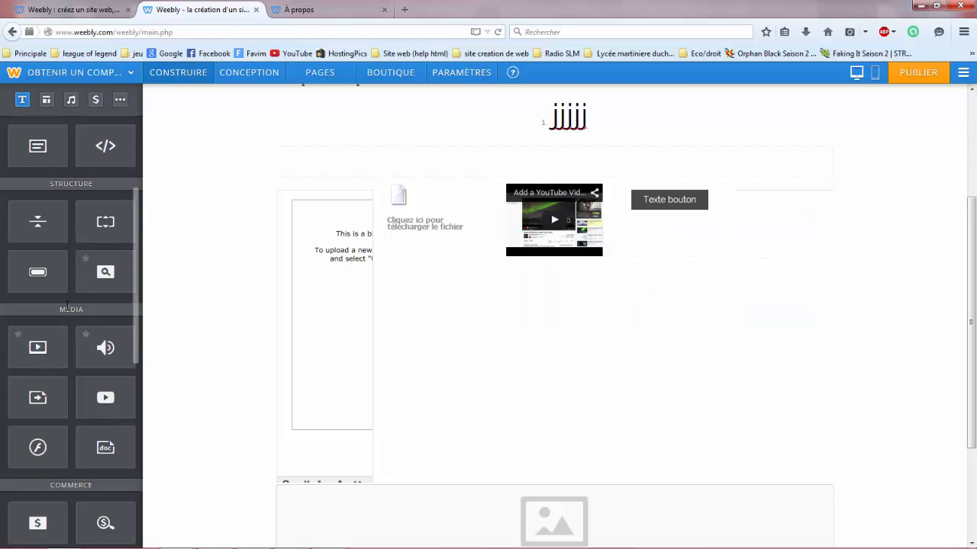
Step: Add a divider above the embedded document and an Espacement element in the first column of the row under the jjjjj text
left_click_drag(37, 222, 351, 193)
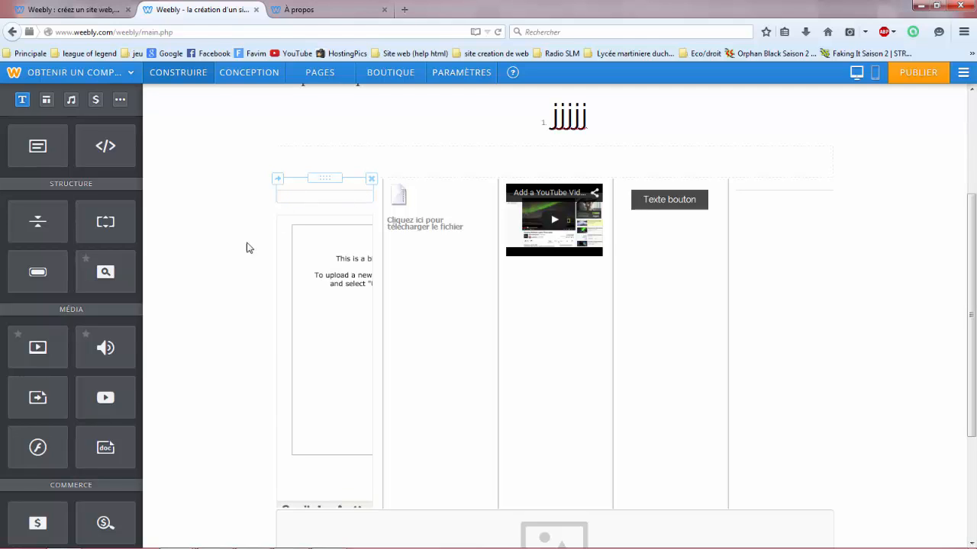
left_click_drag(107, 225, 329, 159)
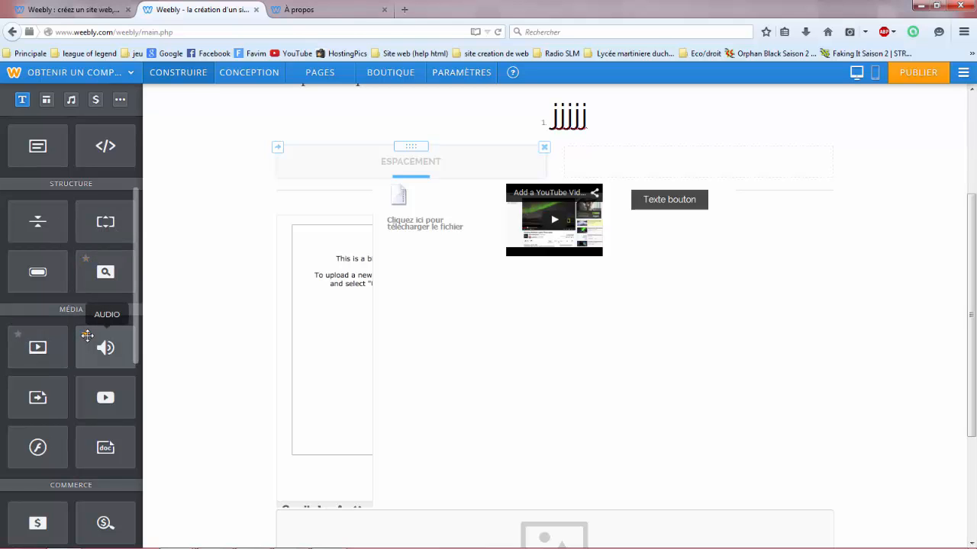
Step: Look through the basic, structure, media, commerce and additional elements available, along with the À propos page layout
scroll(87, 350, "down", 5)
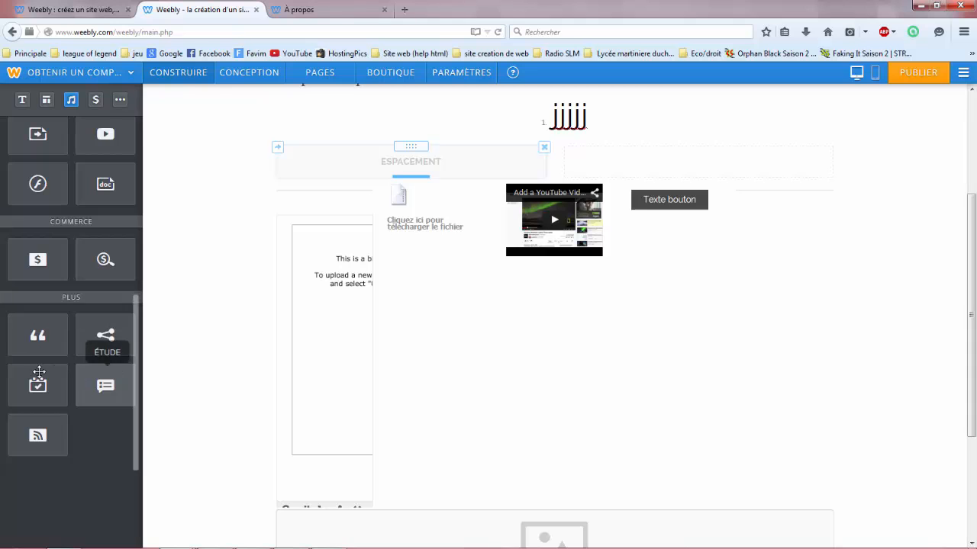
scroll(73, 361, "up", 3)
scroll(145, 334, "up", 4)
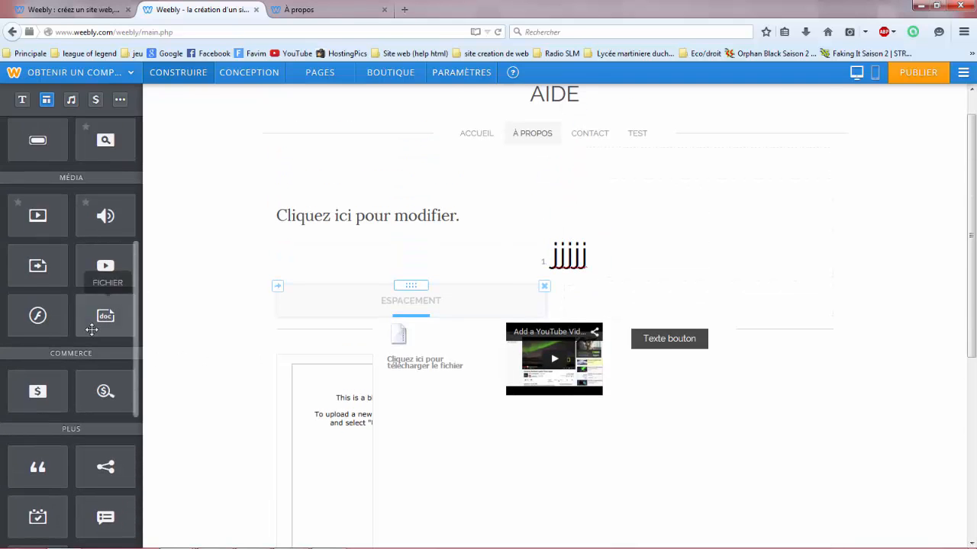
scroll(87, 336, "up", 8)
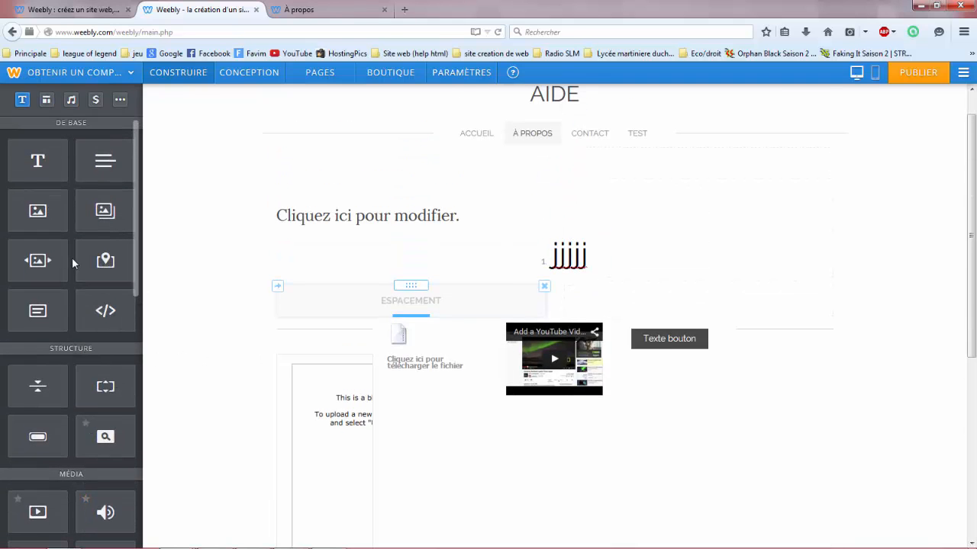
scroll(103, 288, "down", 8)
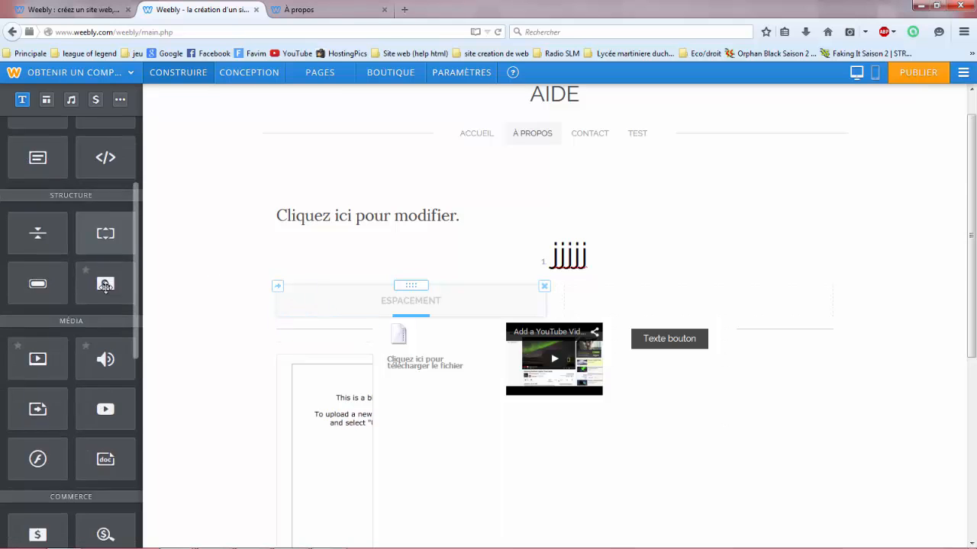
scroll(488, 313, "down", 1)
scroll(475, 331, "down", 4)
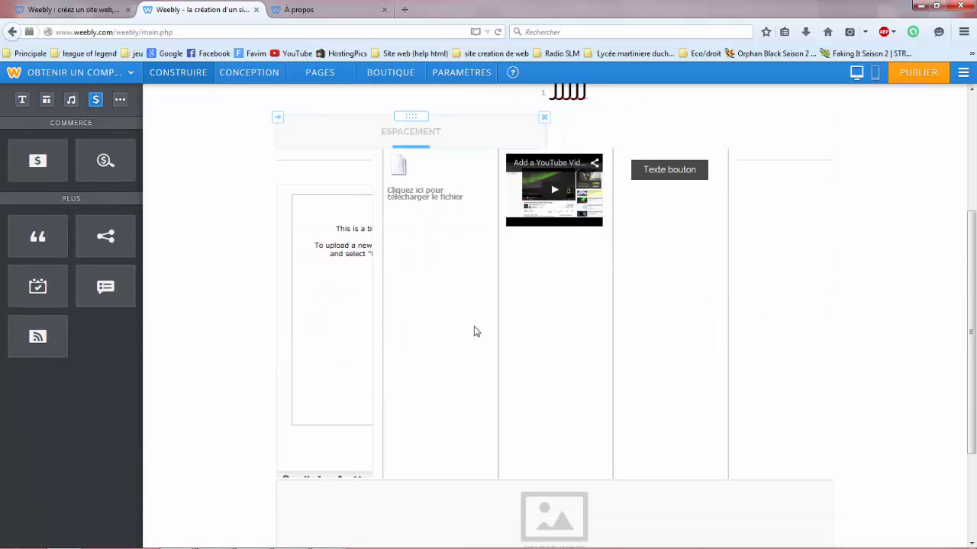
scroll(475, 331, "up", 4)
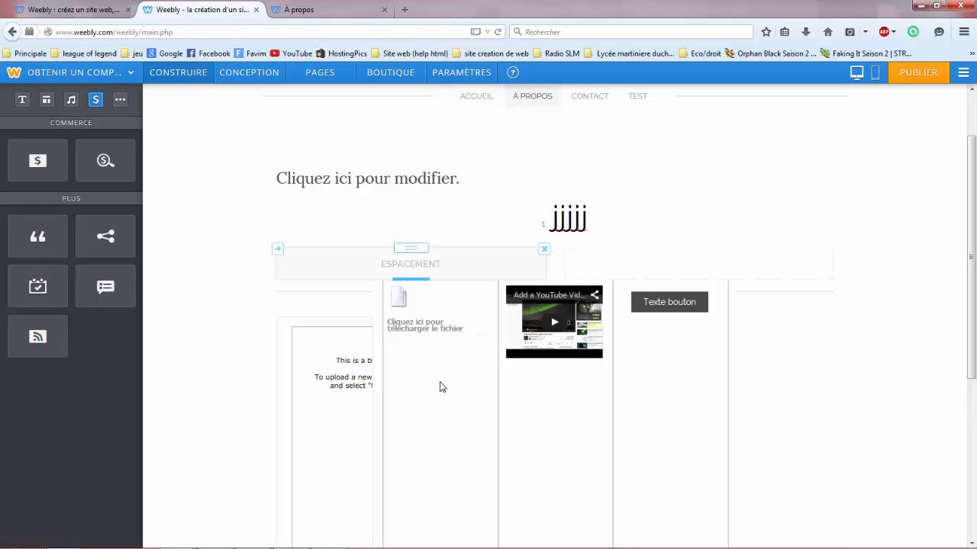
scroll(438, 379, "up", 1)
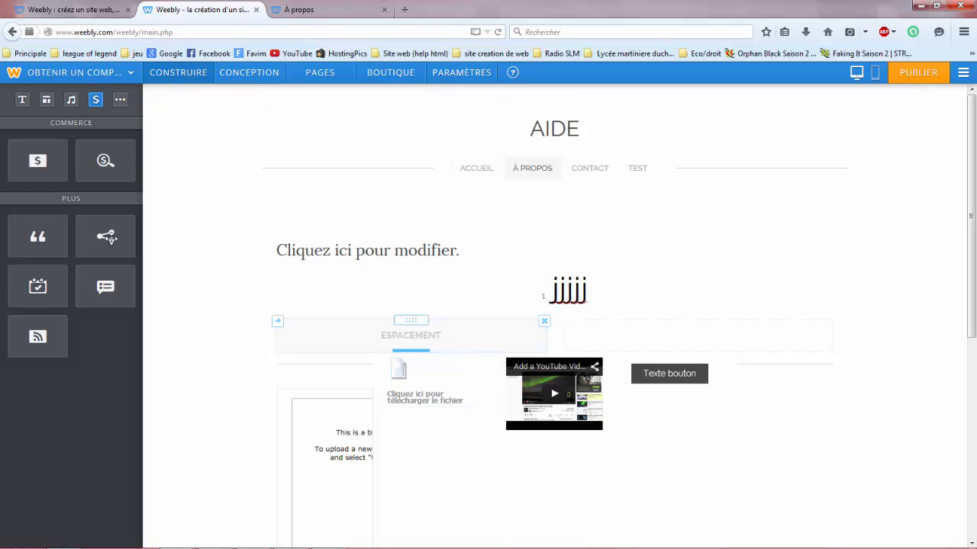
scroll(95, 256, "up", 10)
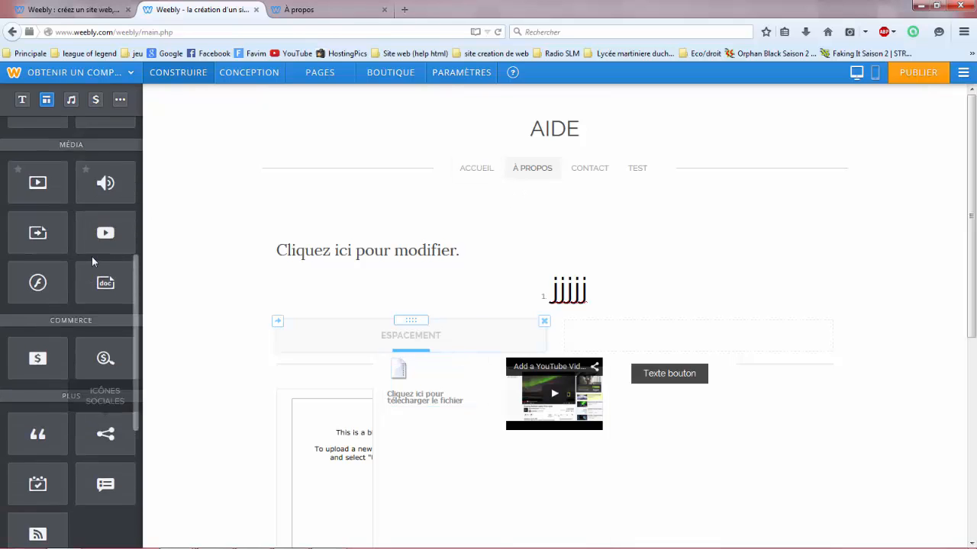
Step: Preview the À propos page in the mobile view, including its navigation menu and the page's lower content
left_click(875, 74)
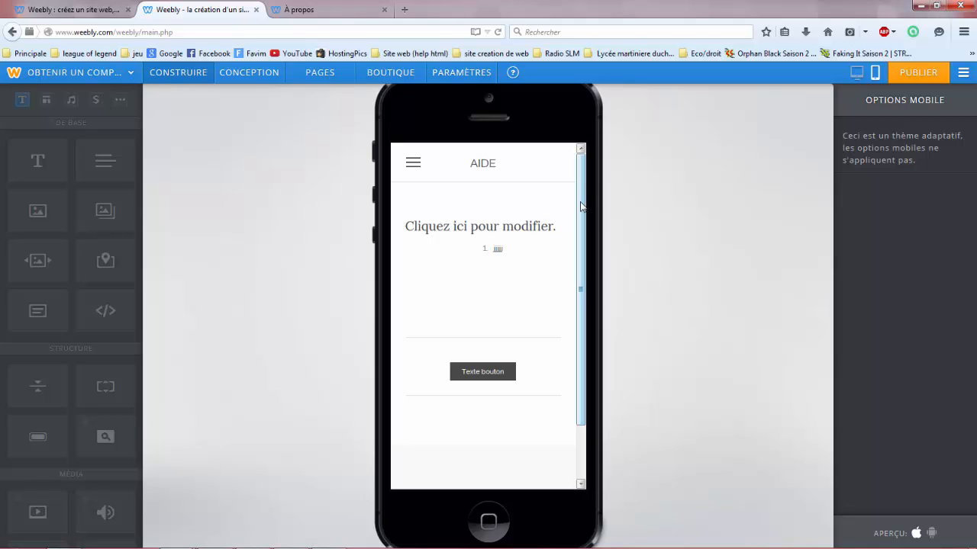
scroll(581, 206, "down", 2)
scroll(580, 206, "up", 2)
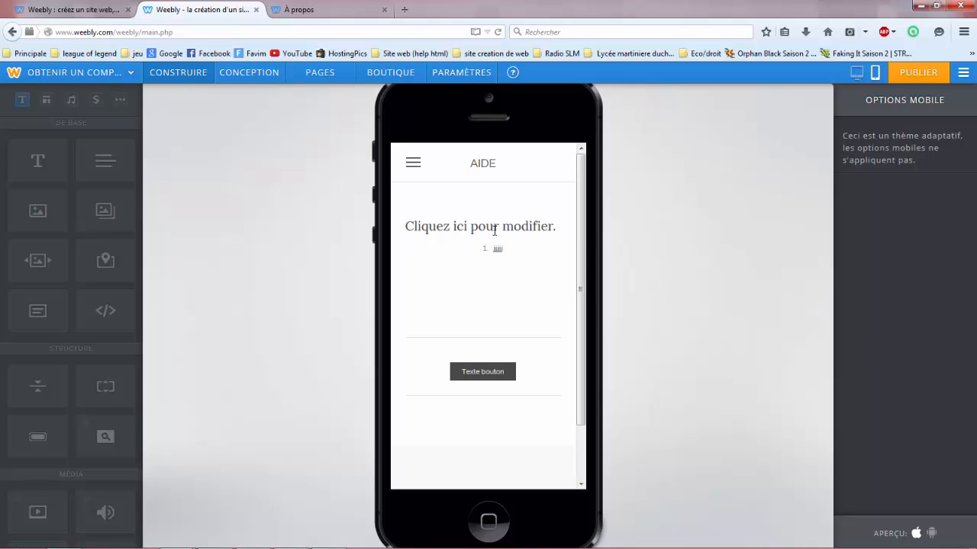
left_click(413, 165)
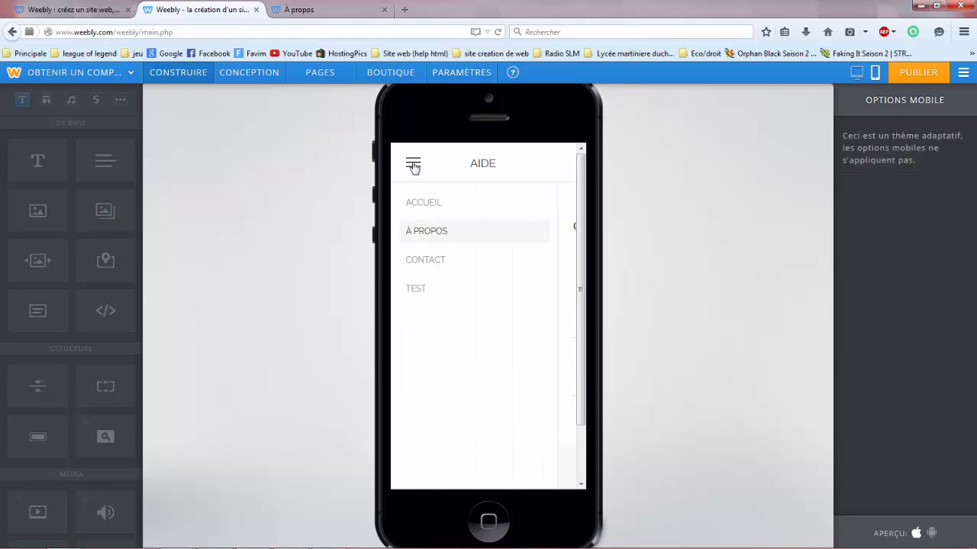
left_click(413, 167)
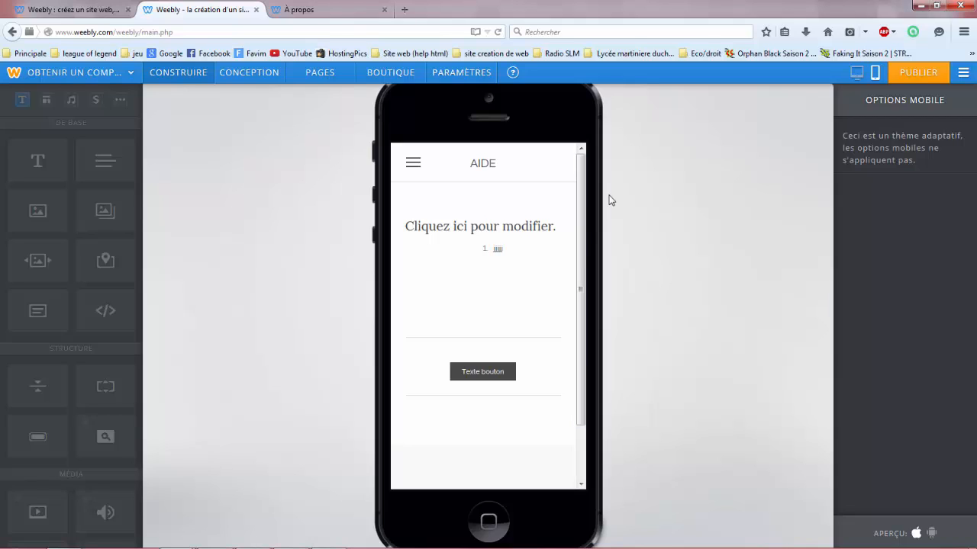
scroll(498, 353, "down", 1)
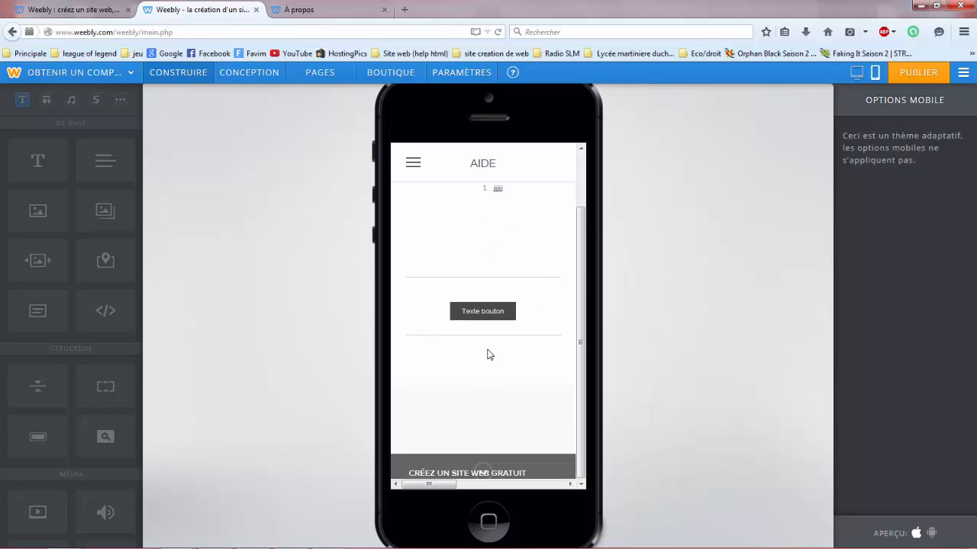
scroll(497, 377, "up", 1)
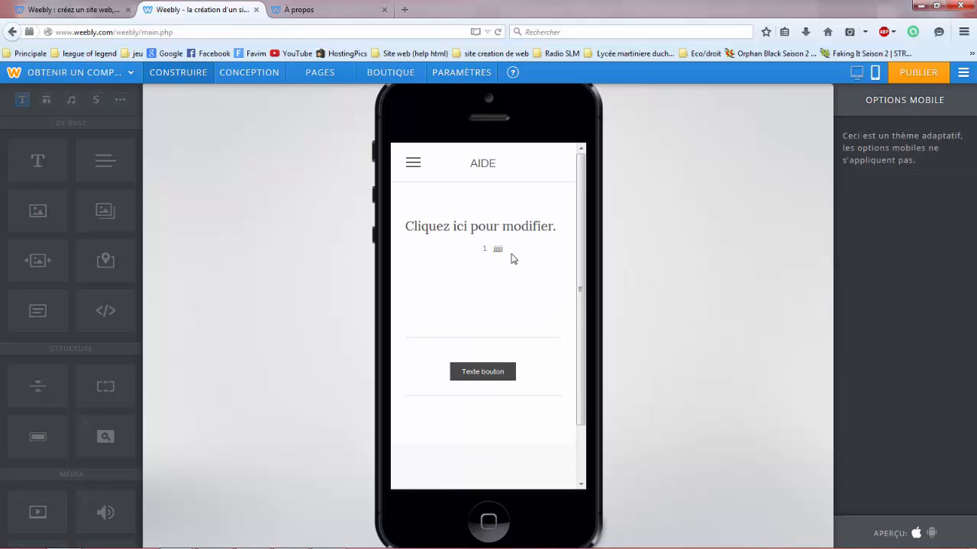
Step: Publish the site, close the publication notice and return to the desktop view
left_click(925, 73)
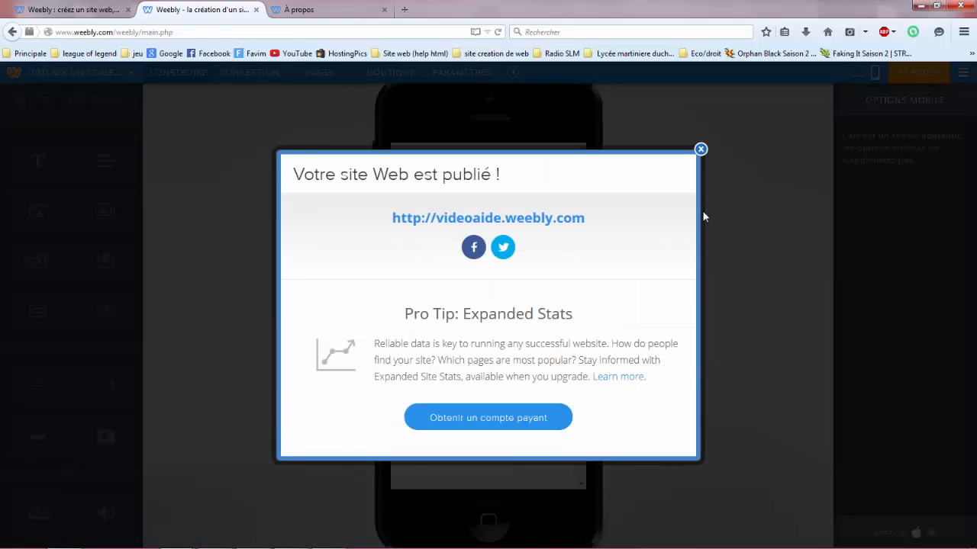
left_click(700, 151)
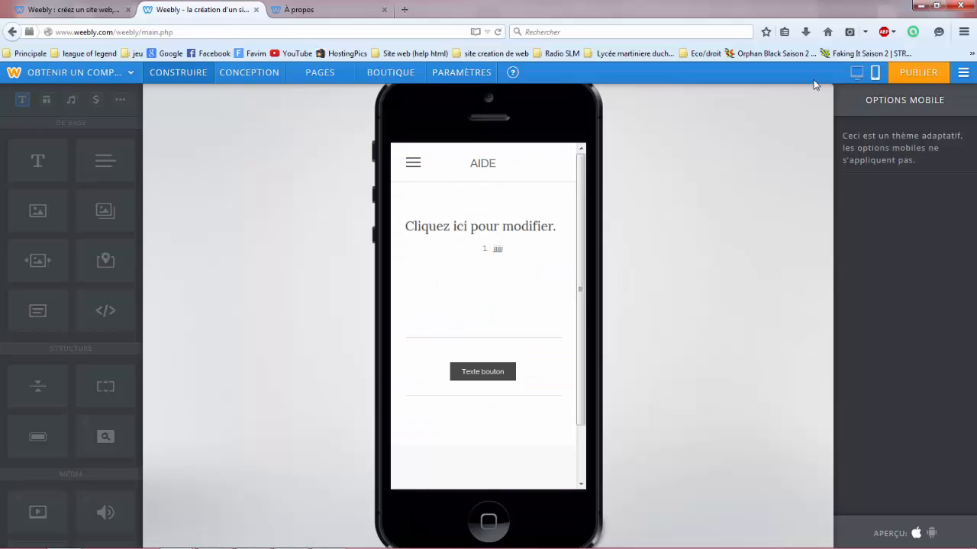
left_click(863, 72)
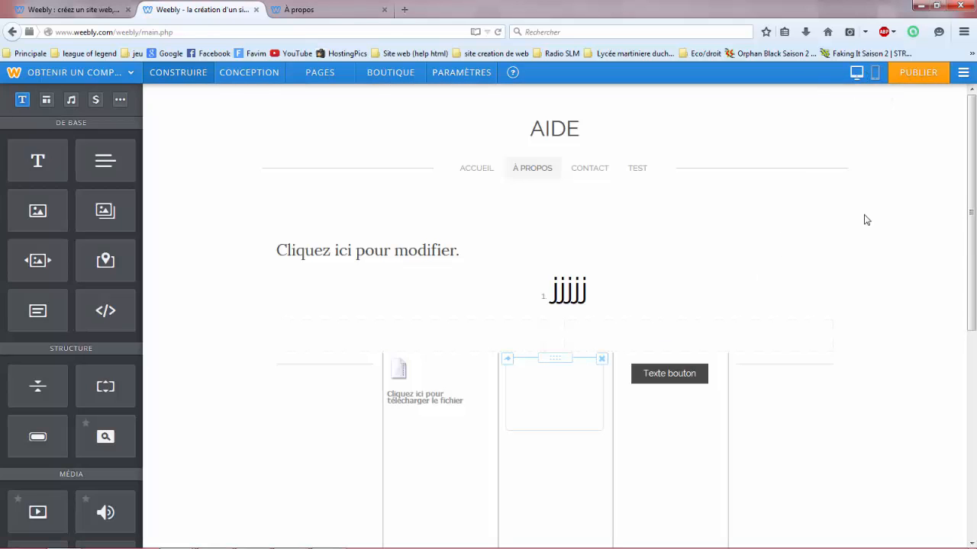
Step: Publish the site again, open videoaide.weebly.com in a new tab and view its published À propos page
left_click(923, 72)
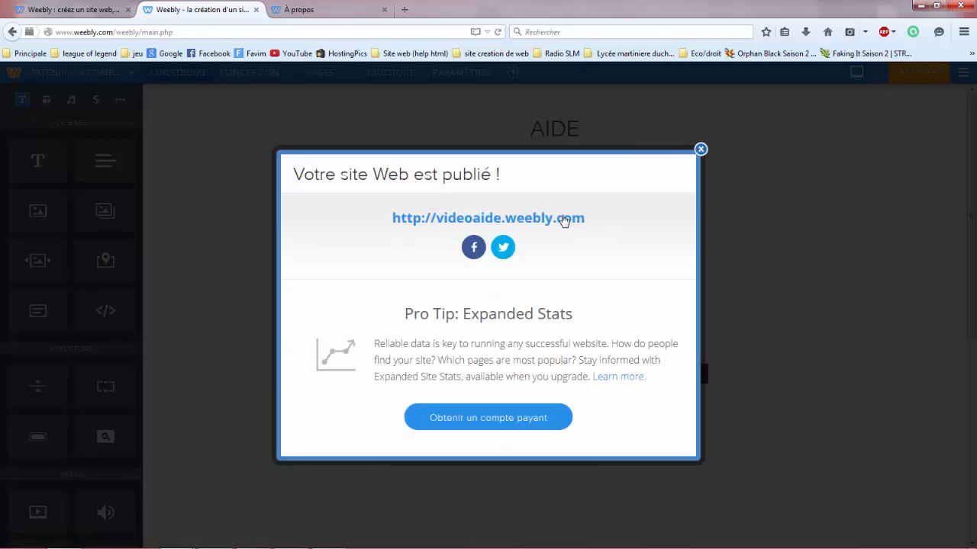
right_click(563, 221)
left_click(583, 225)
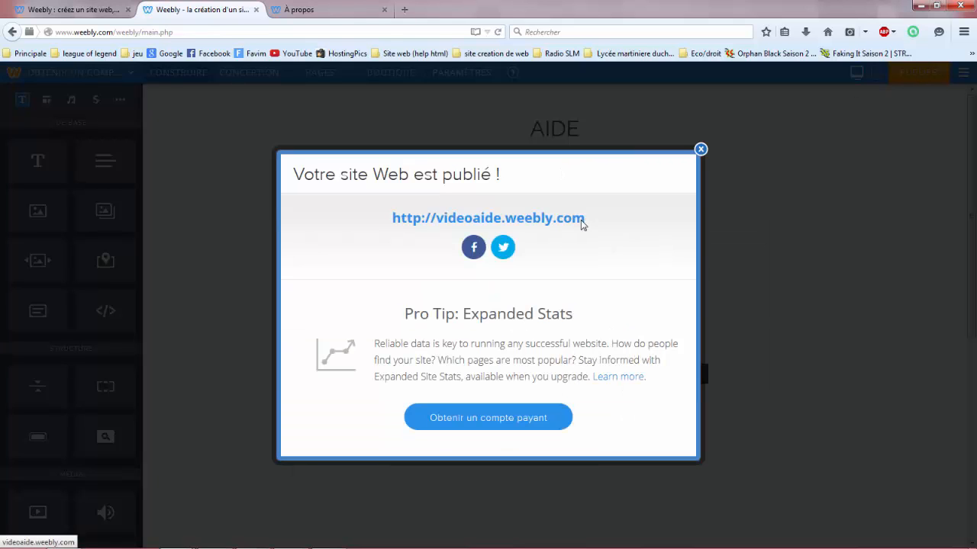
left_click(700, 149)
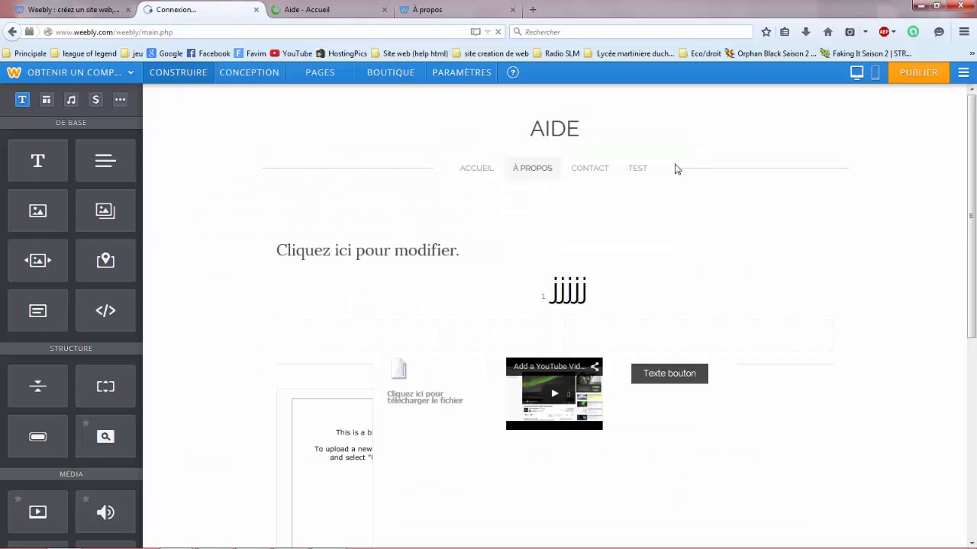
left_click(333, 7)
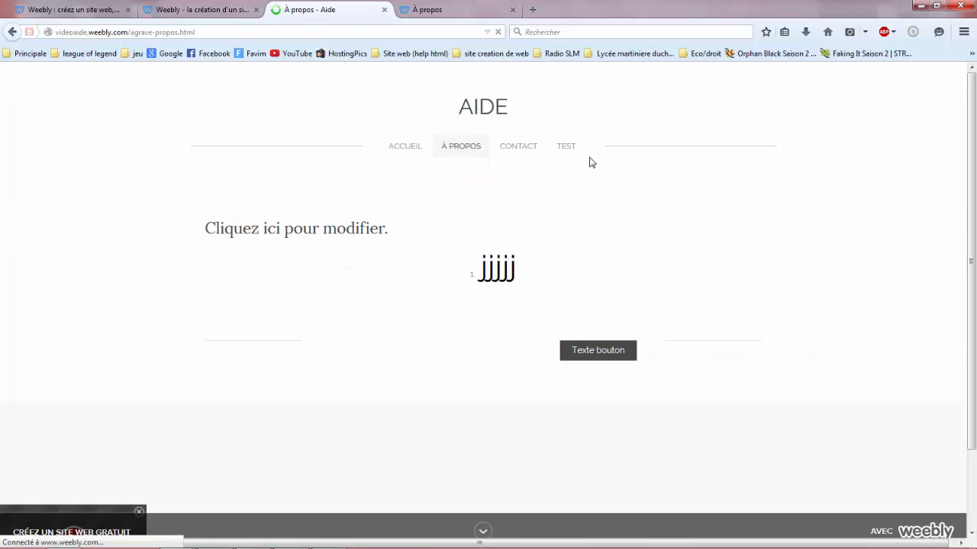
Step: Check the site's page list in the editor against the published site's navigation, and return to the page builder
left_click(191, 7)
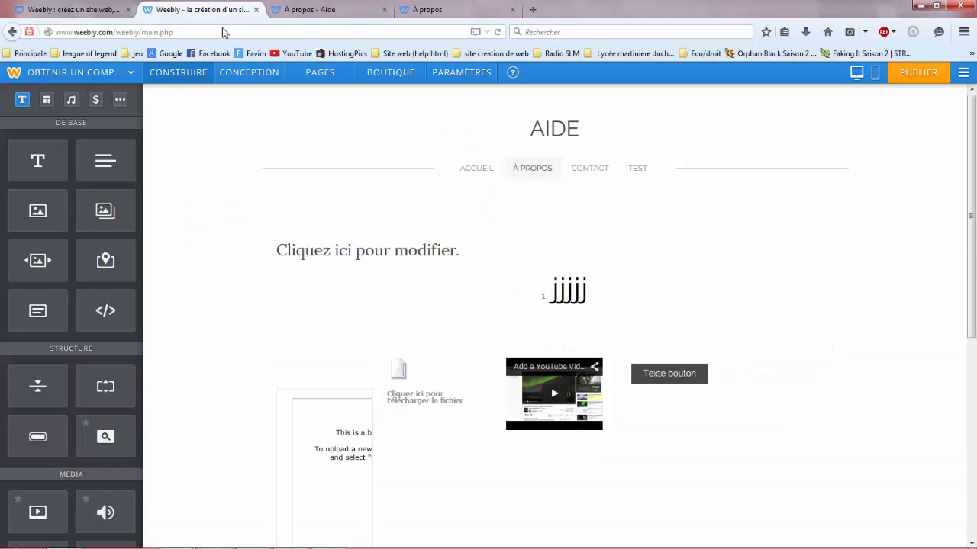
left_click(319, 72)
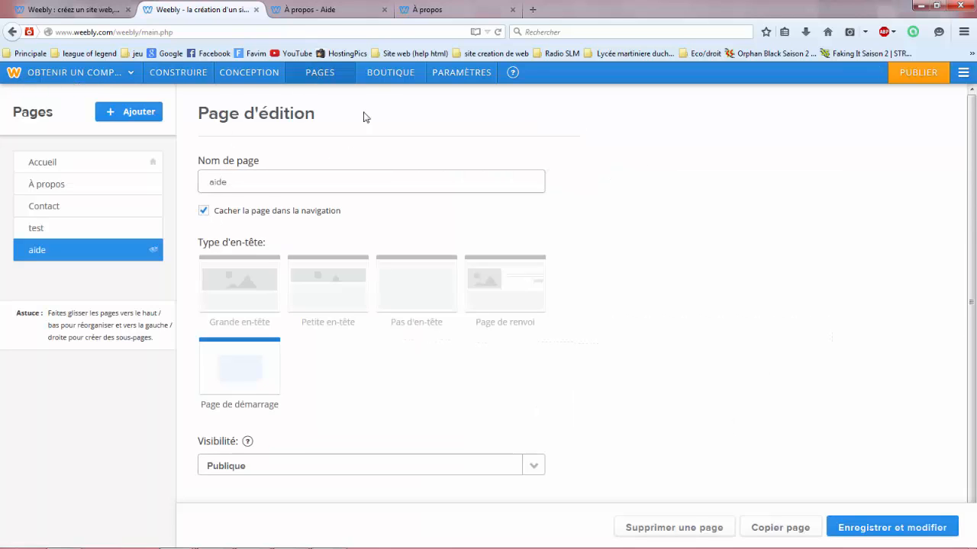
left_click(353, 9)
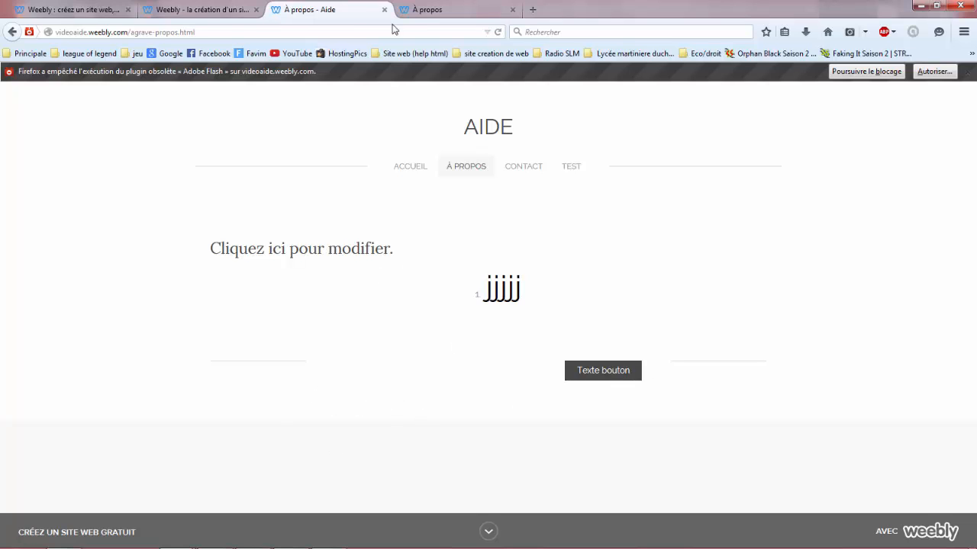
left_click(202, 9)
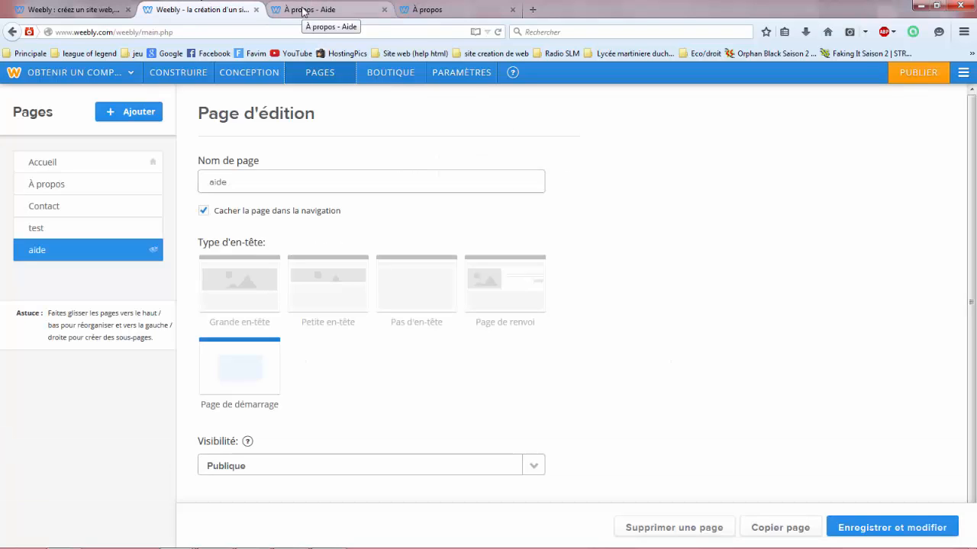
left_click(164, 74)
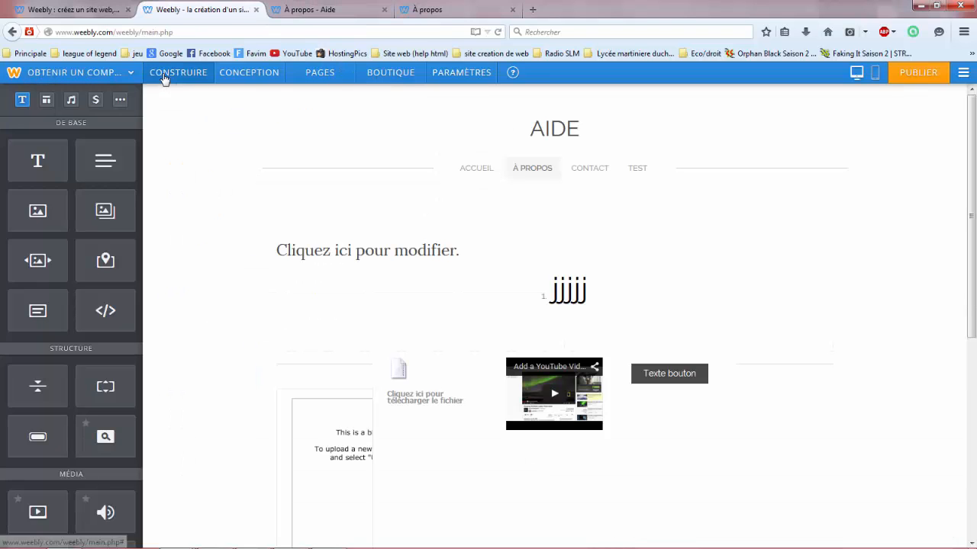